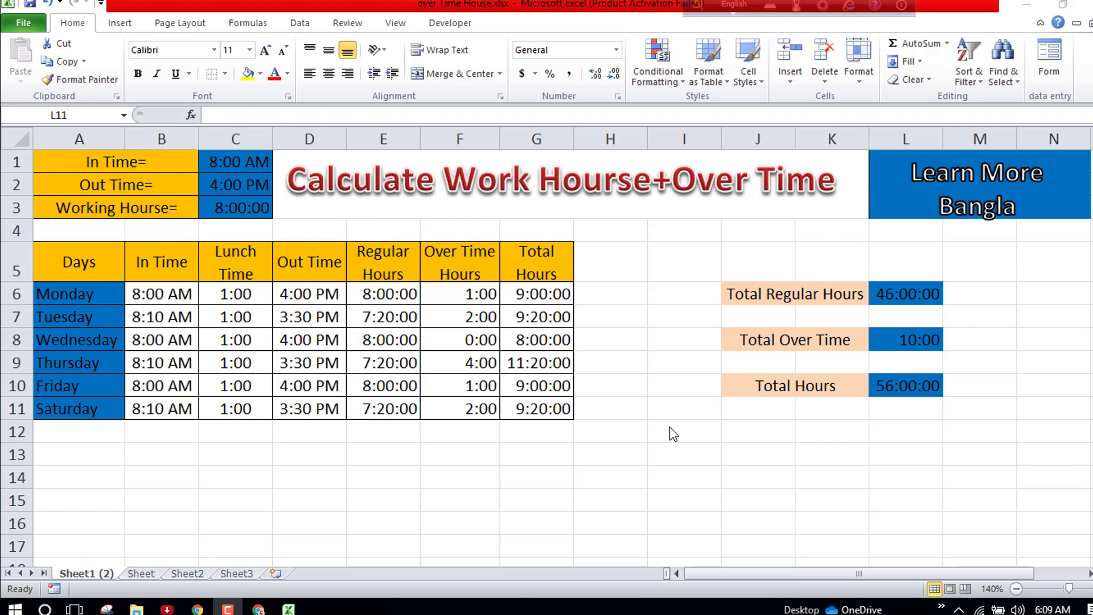
# Leave the finished Sheet1 (2) example and switch to the 'Sheet' tab
pyautogui.click(141, 574)
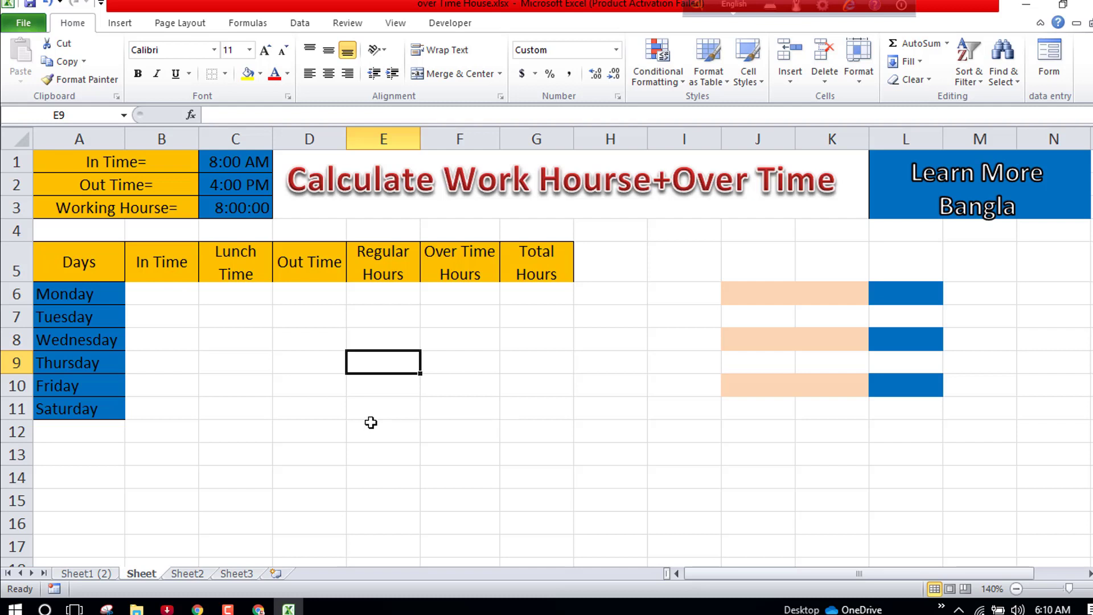
# Enter In Times of 8:00 AM in B6 for Monday and 8:10 AM in B7 for Tuesday
pyautogui.click(177, 300)
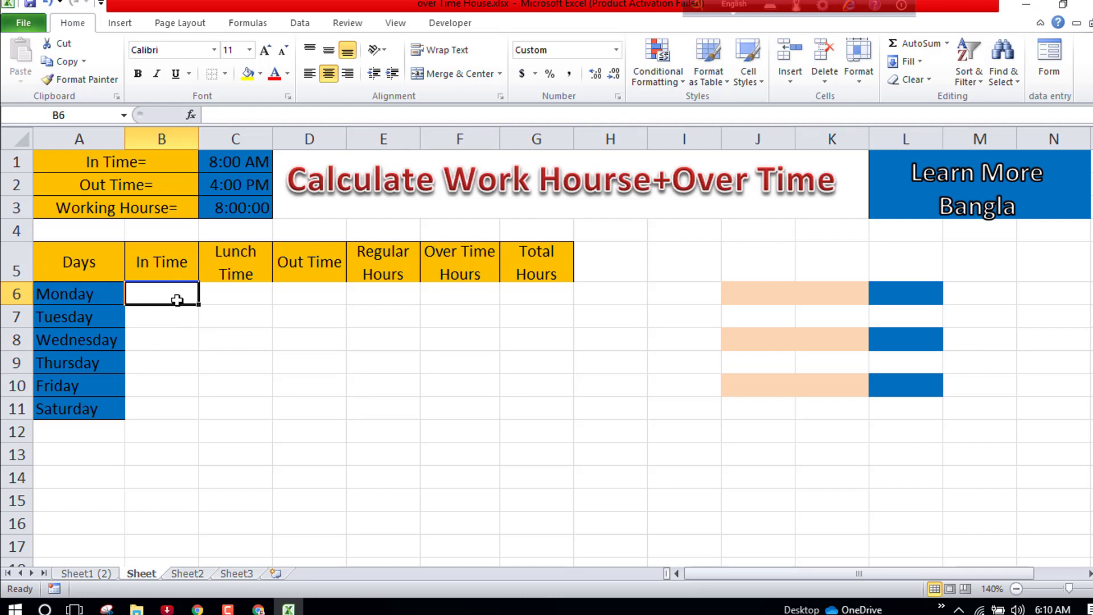
pyautogui.write('8')
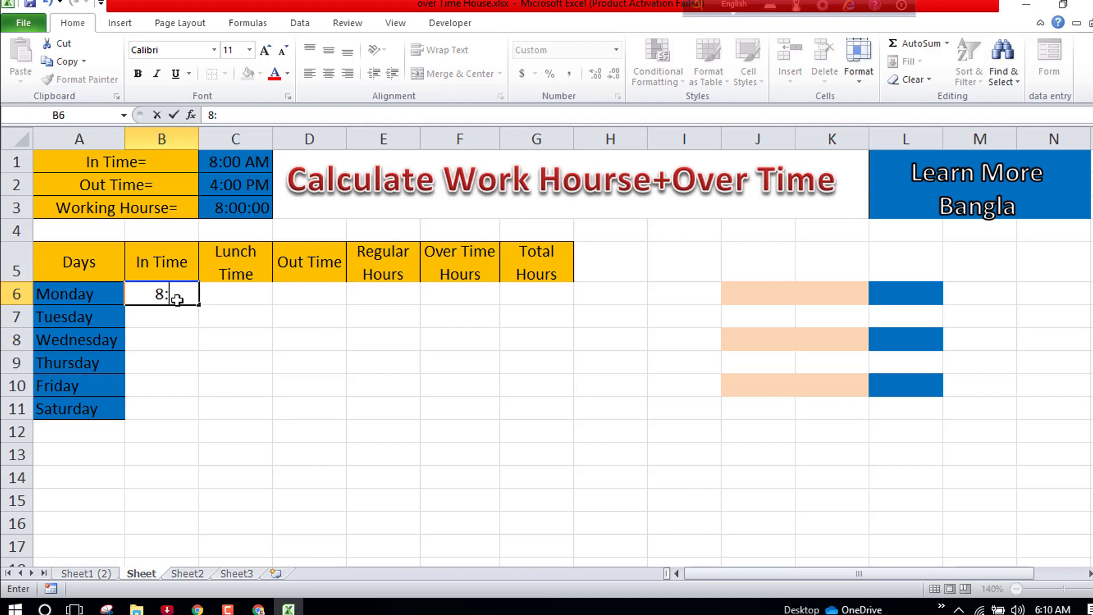
pyautogui.write(':00')
pyautogui.write(' am')
pyautogui.press('Return')
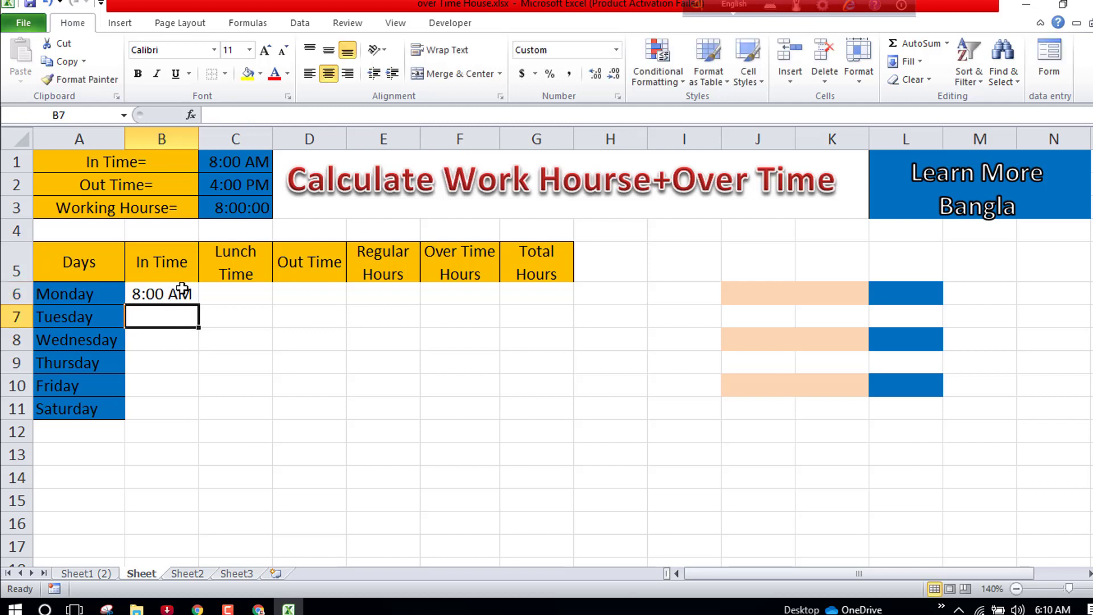
pyautogui.click(182, 291)
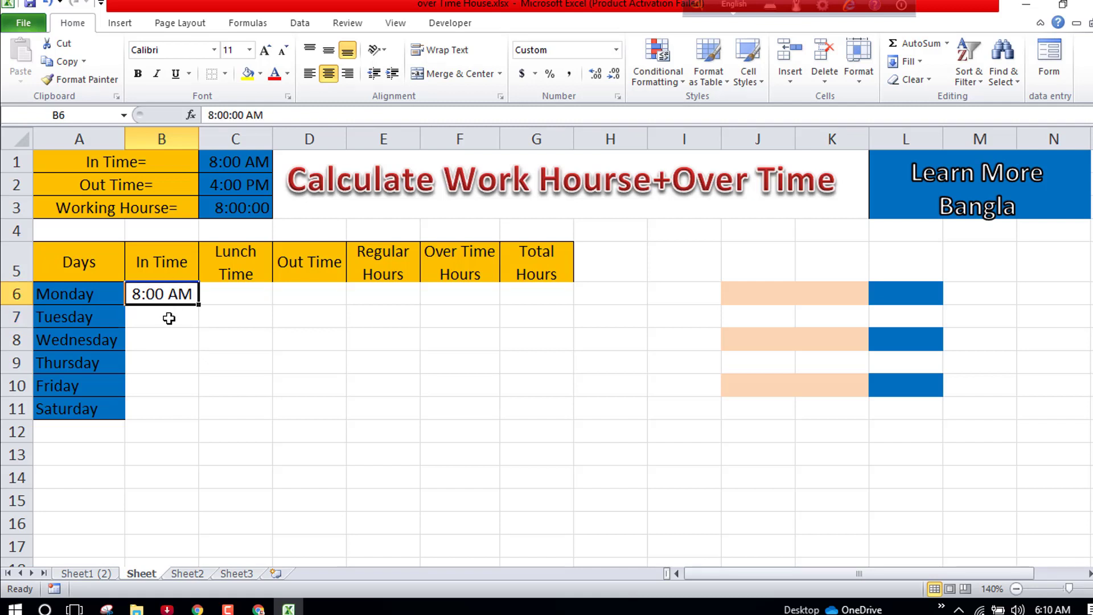
pyautogui.click(169, 318)
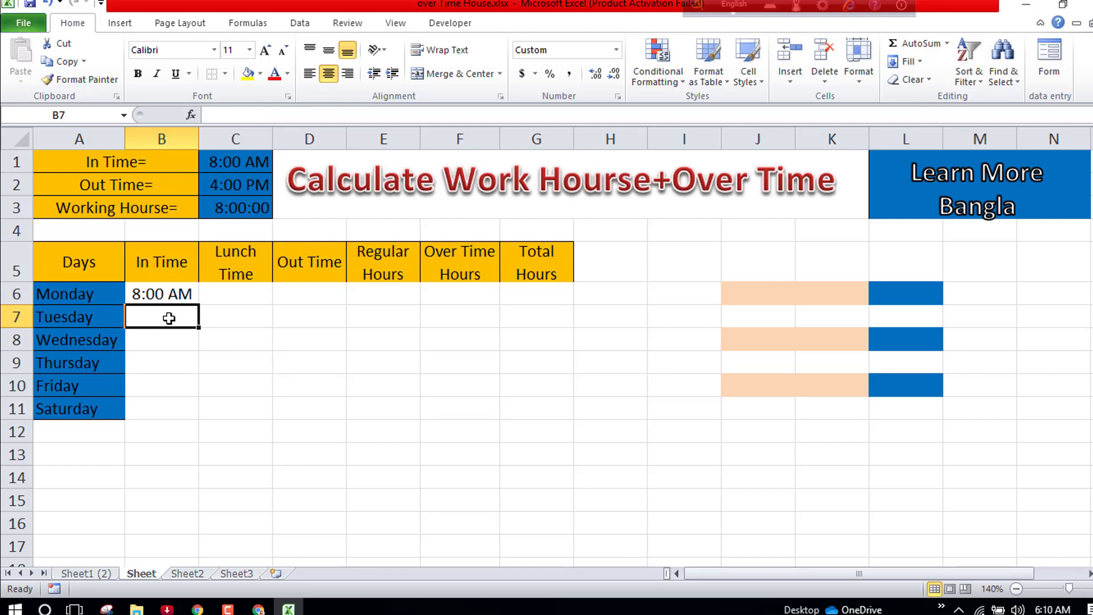
pyautogui.write('8:')
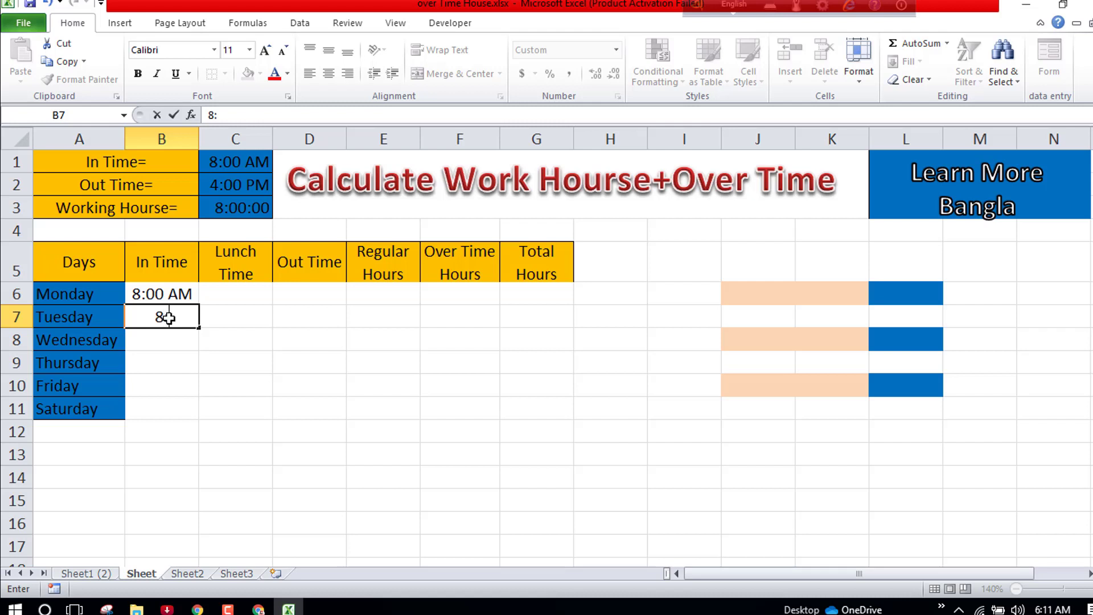
pyautogui.write('1')
pyautogui.write('0 am')
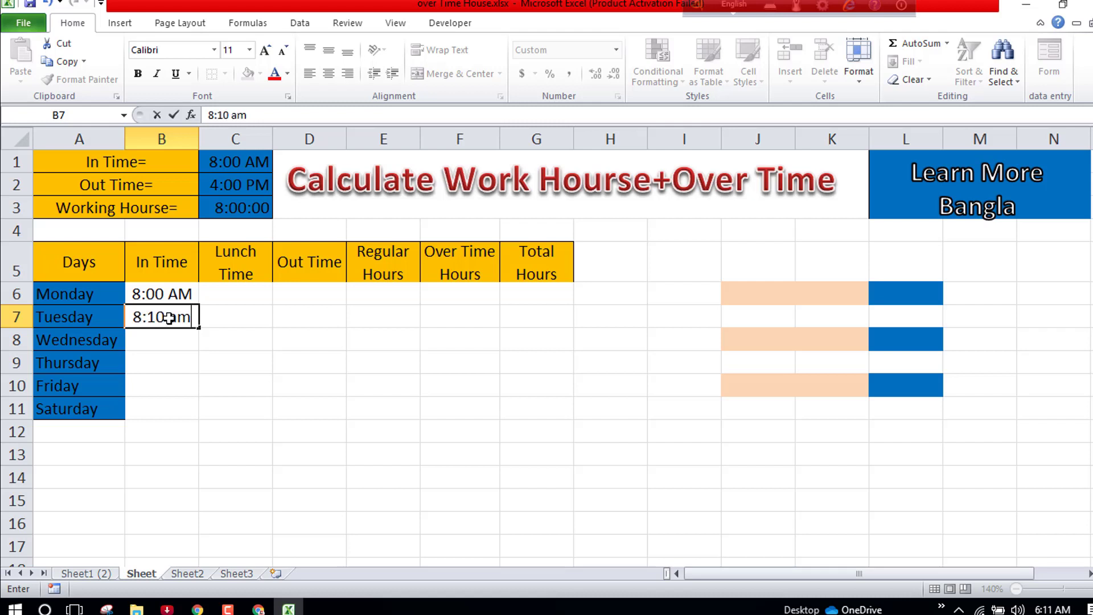
pyautogui.press('Return')
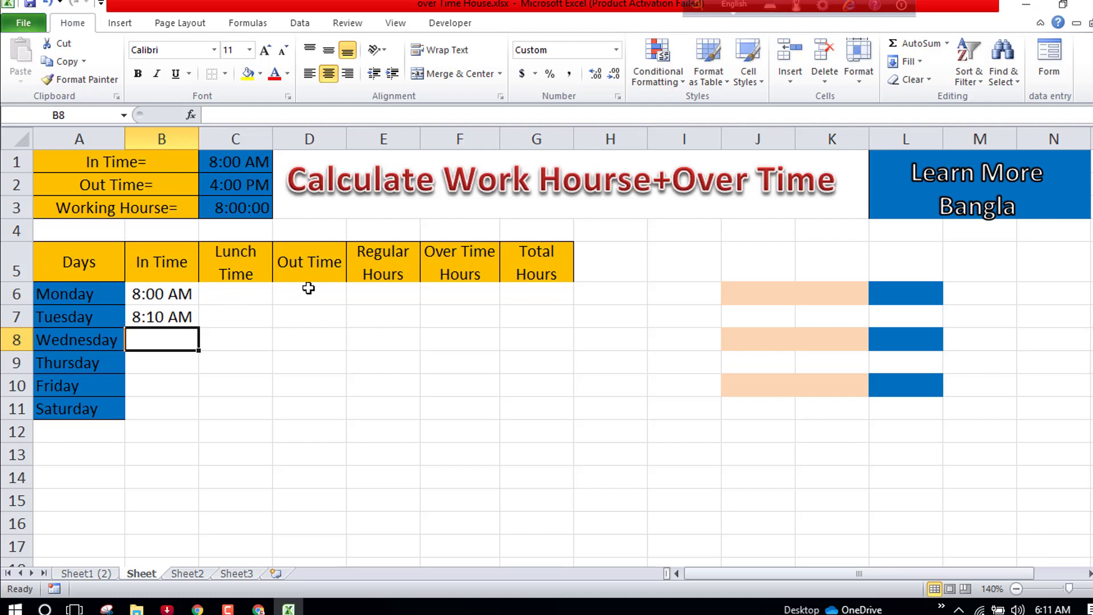
# Enter Out Times of 4:00 PM in D6 and 3:30 PM in D7, correcting the typo
pyautogui.click(310, 295)
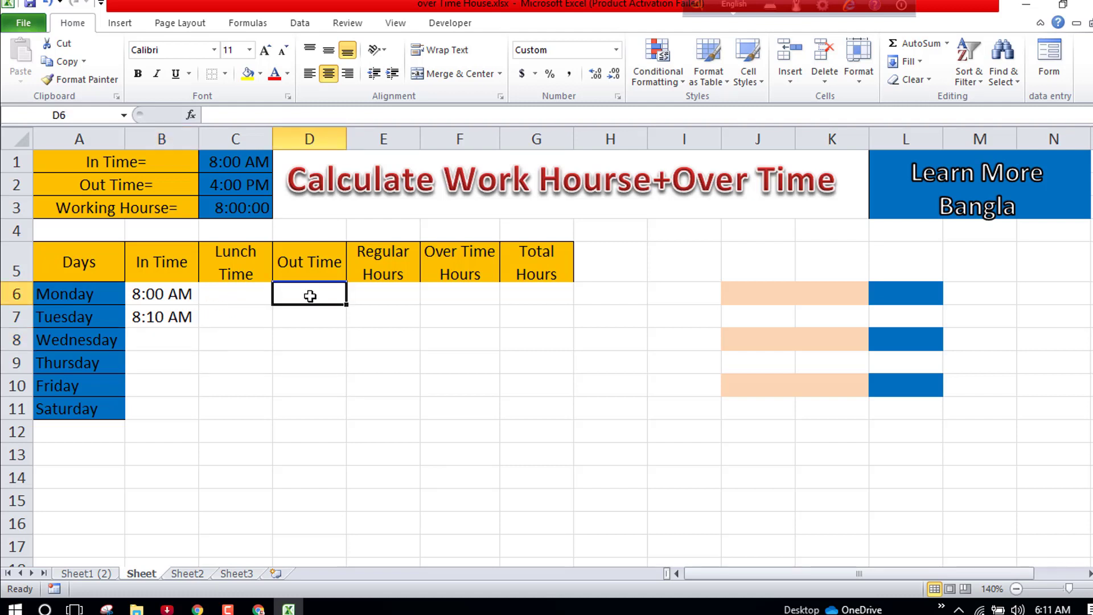
pyautogui.write('4')
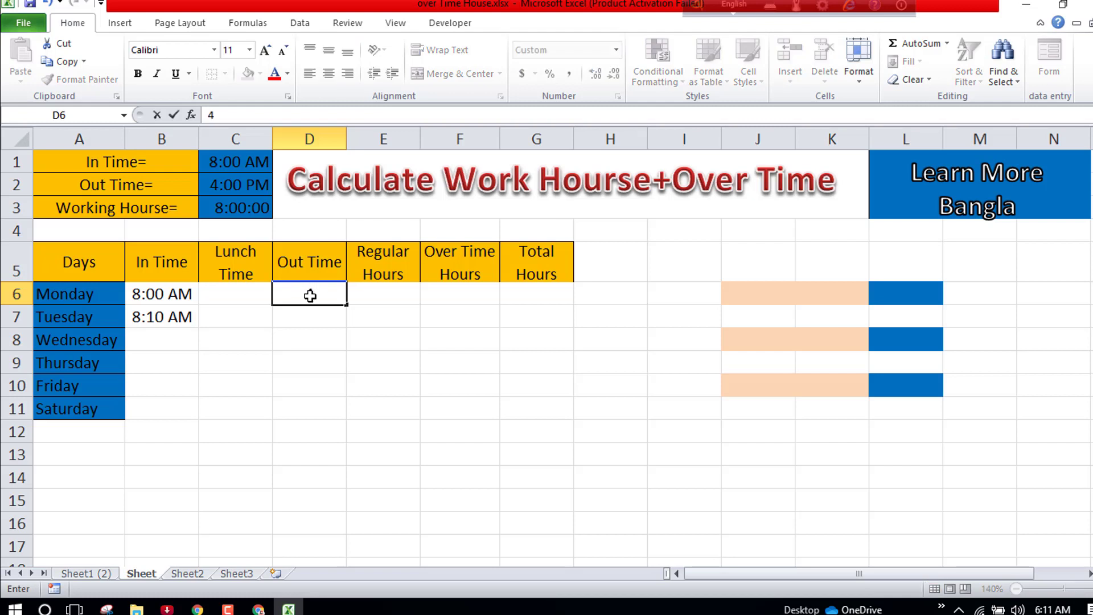
pyautogui.write(':')
pyautogui.write('00 p')
pyautogui.write('m')
pyautogui.press('Return')
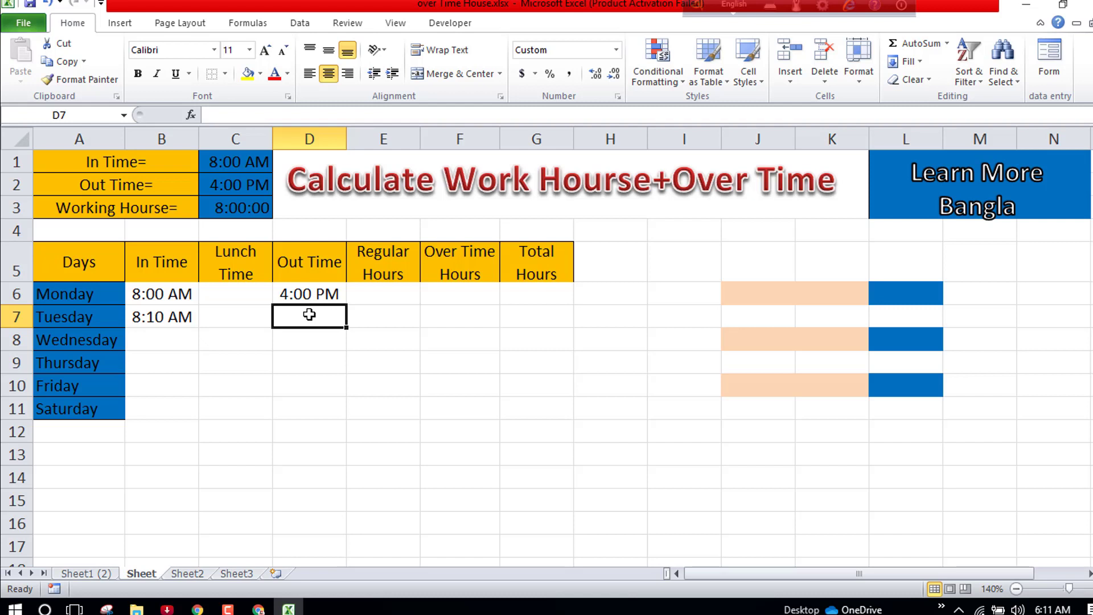
pyautogui.write('3')
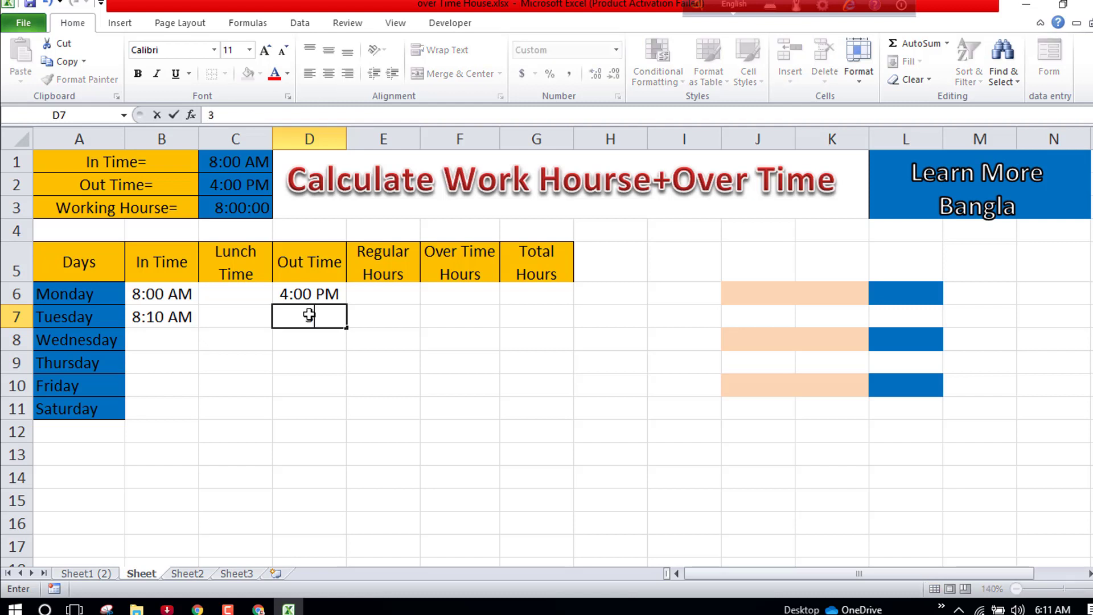
pyautogui.write(':')
pyautogui.write('3')
pyautogui.write('00 a')
pyautogui.press('BackSpace')
pyautogui.press('BackSpace')
pyautogui.write('pm')
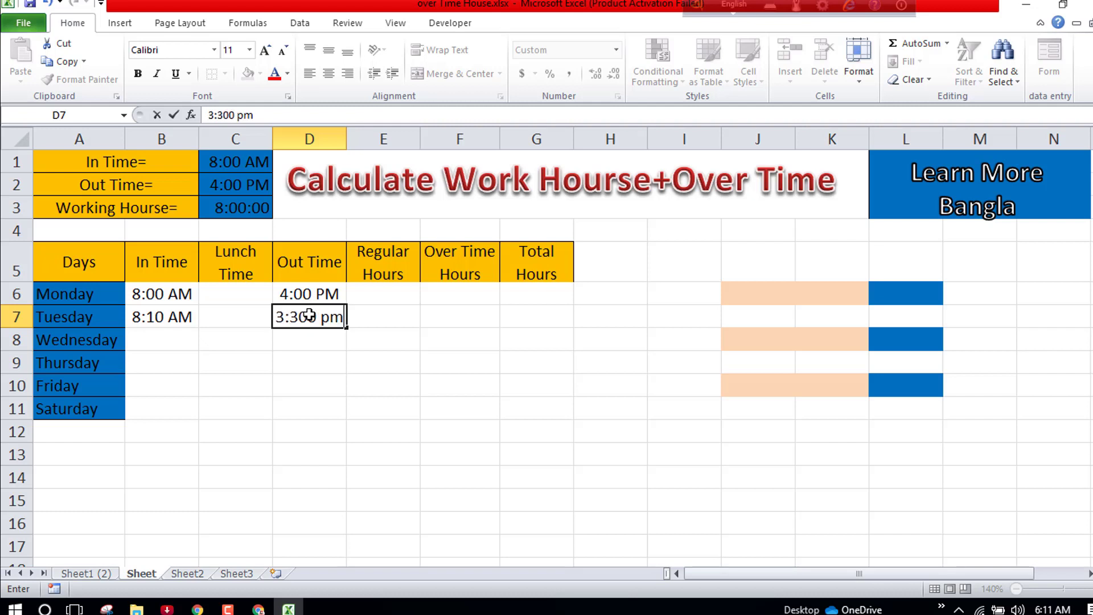
pyautogui.press('Return')
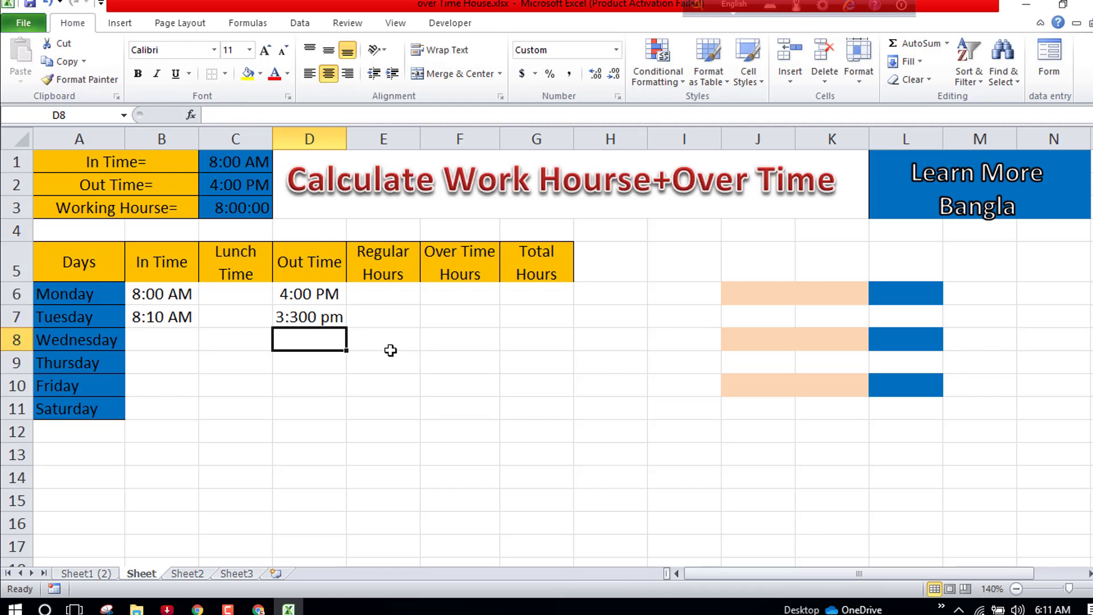
pyautogui.doubleClick(308, 315)
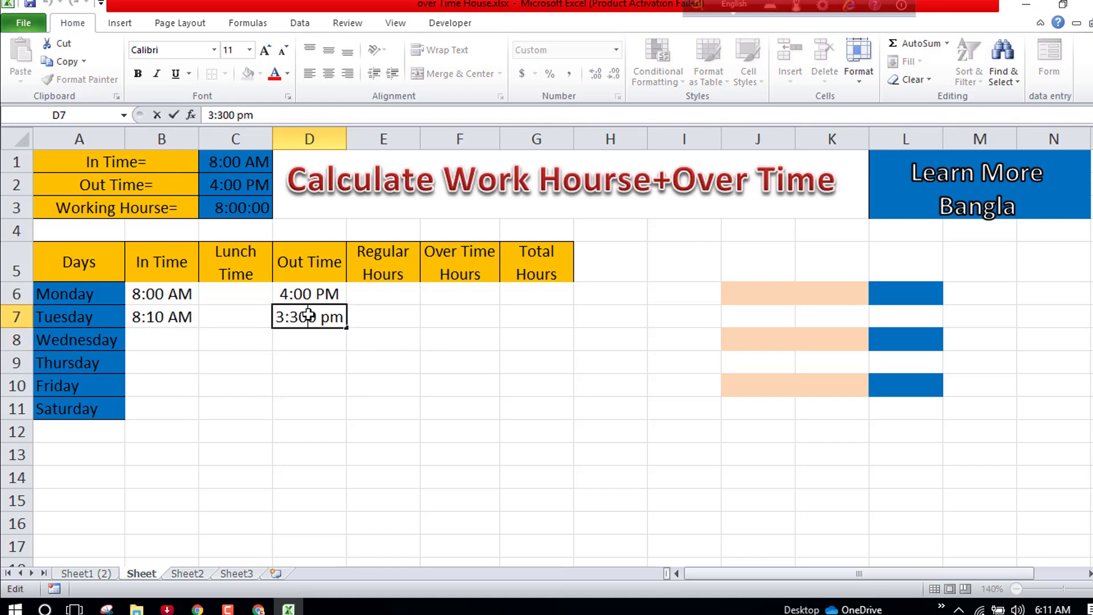
pyautogui.press('BackSpace')
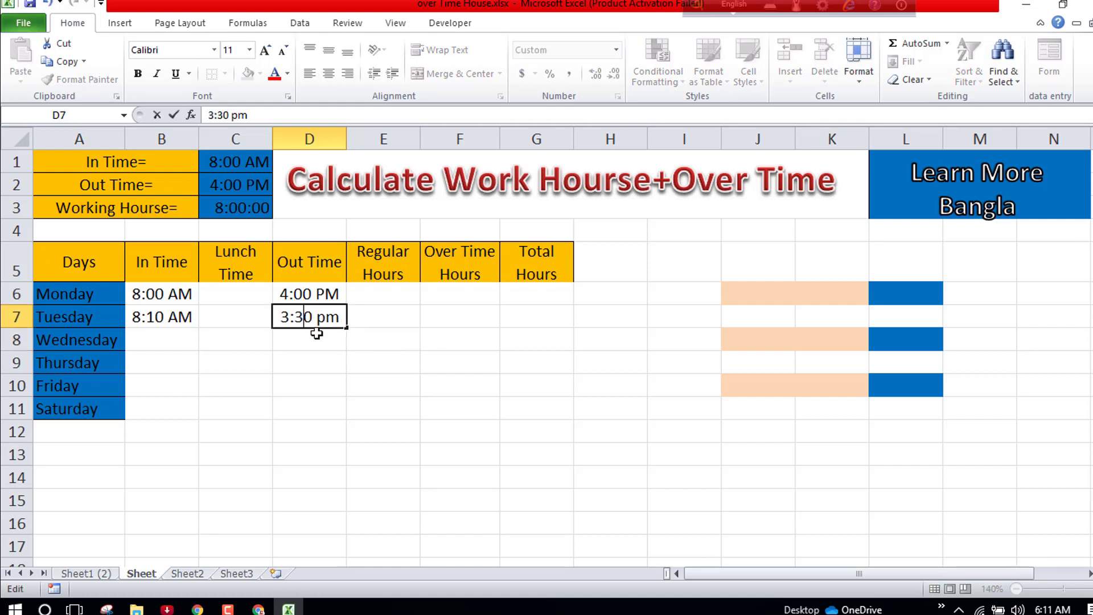
pyautogui.press('Return')
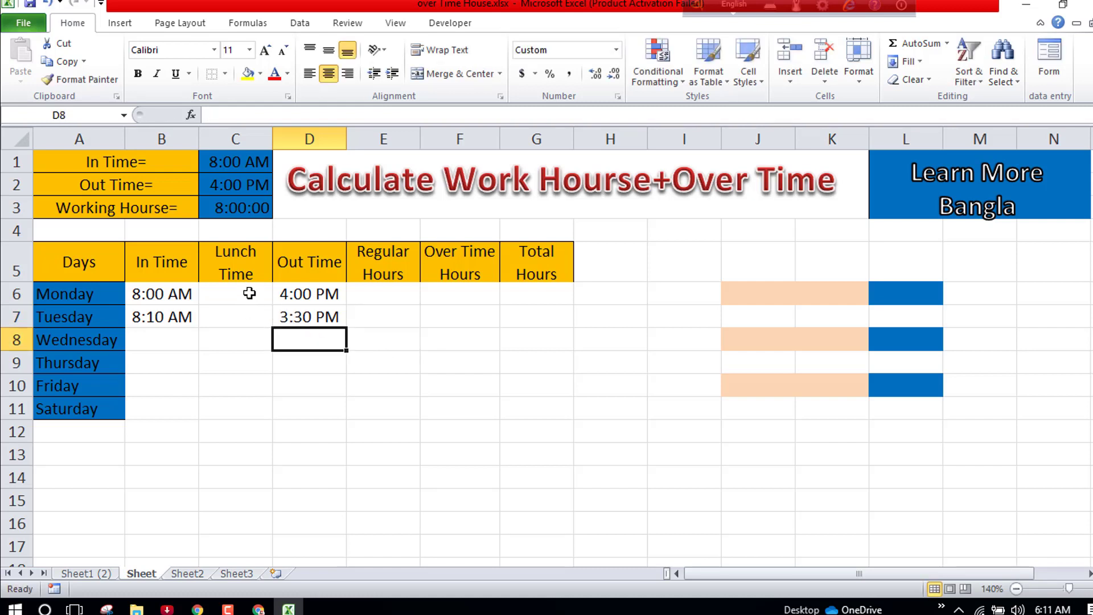
# Enter a 1:00 Lunch Time in C6 and C7 for Monday and Tuesday
pyautogui.click(250, 293)
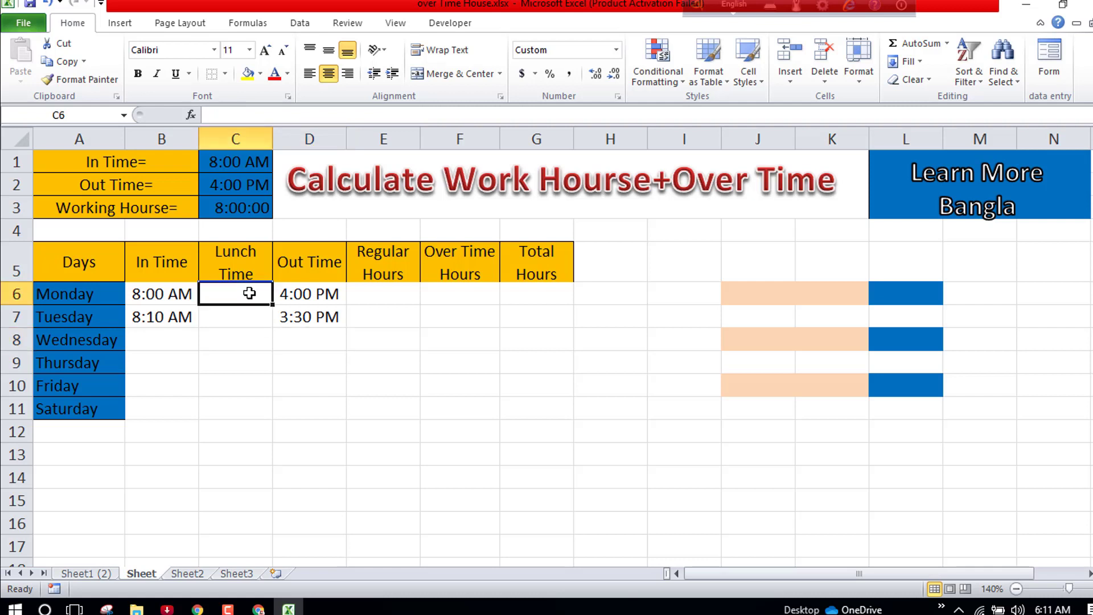
pyautogui.write('1:')
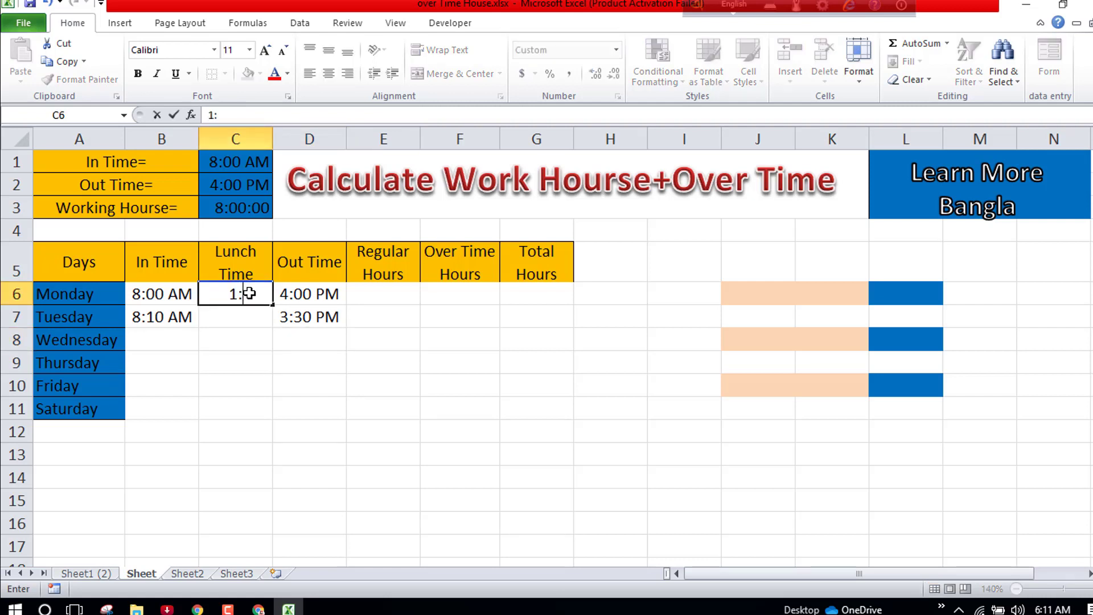
pyautogui.write('00')
pyautogui.press('Return')
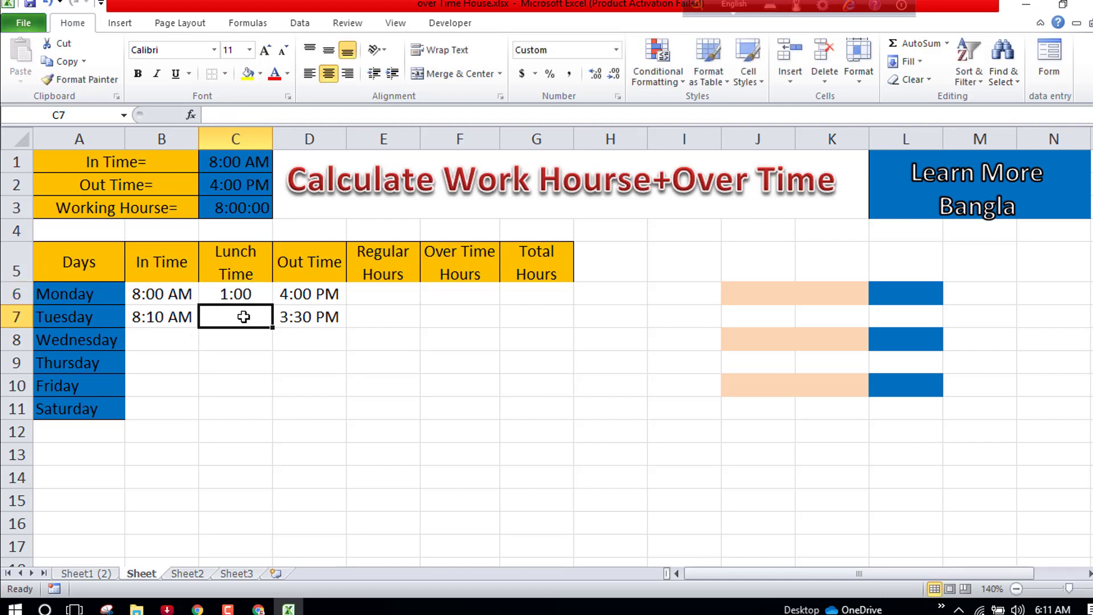
pyautogui.write('1:')
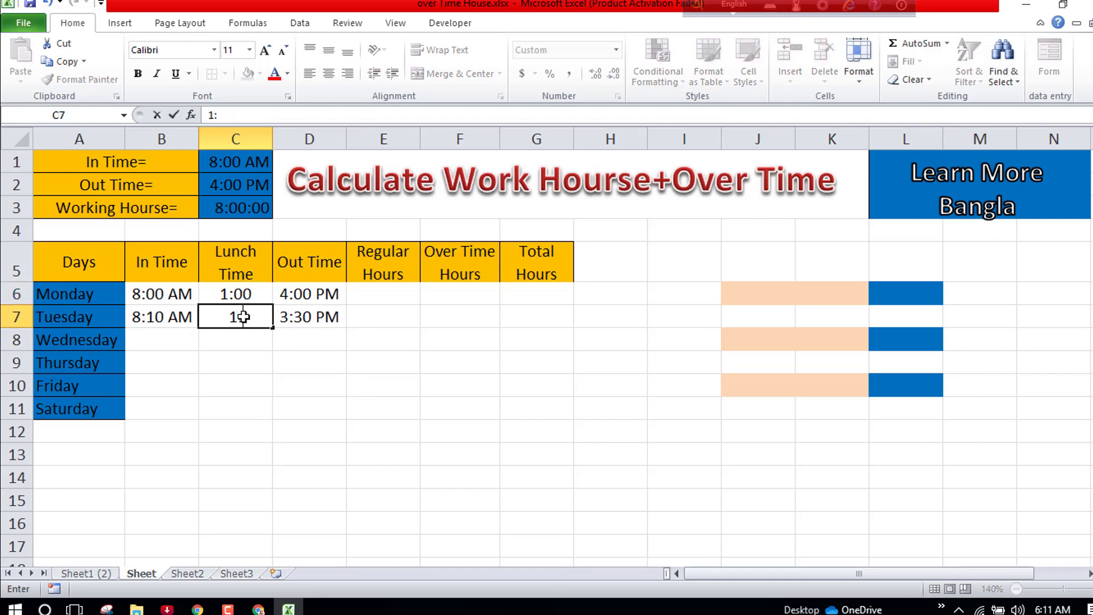
pyautogui.write('00')
pyautogui.press('Return')
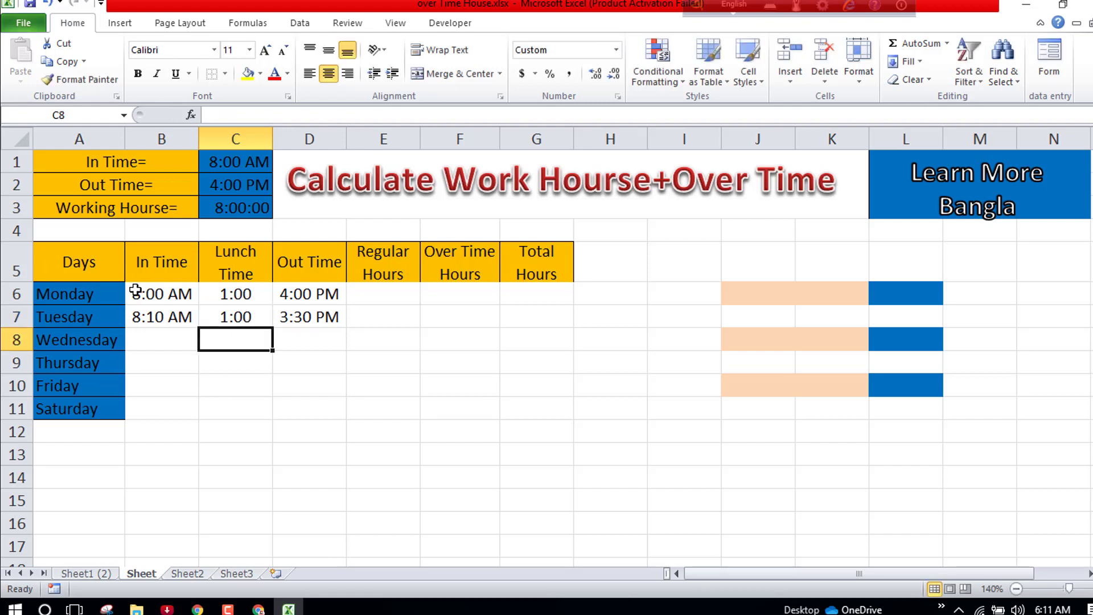
# Apply All Borders to the timesheet range B6:G11
pyautogui.moveTo(137, 291); pyautogui.dragTo(525, 398)
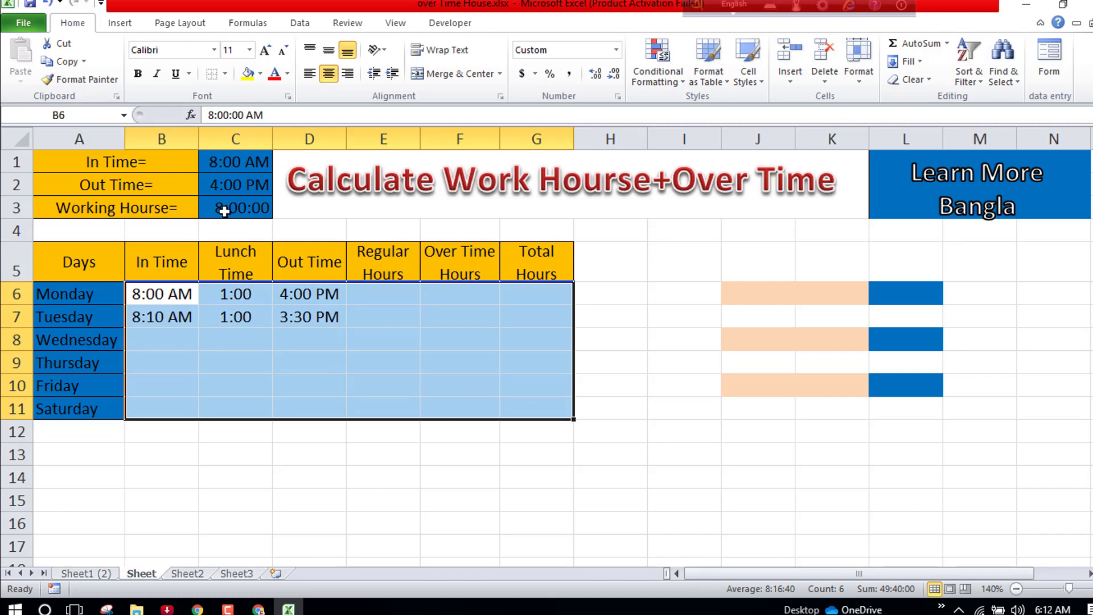
pyautogui.click(225, 74)
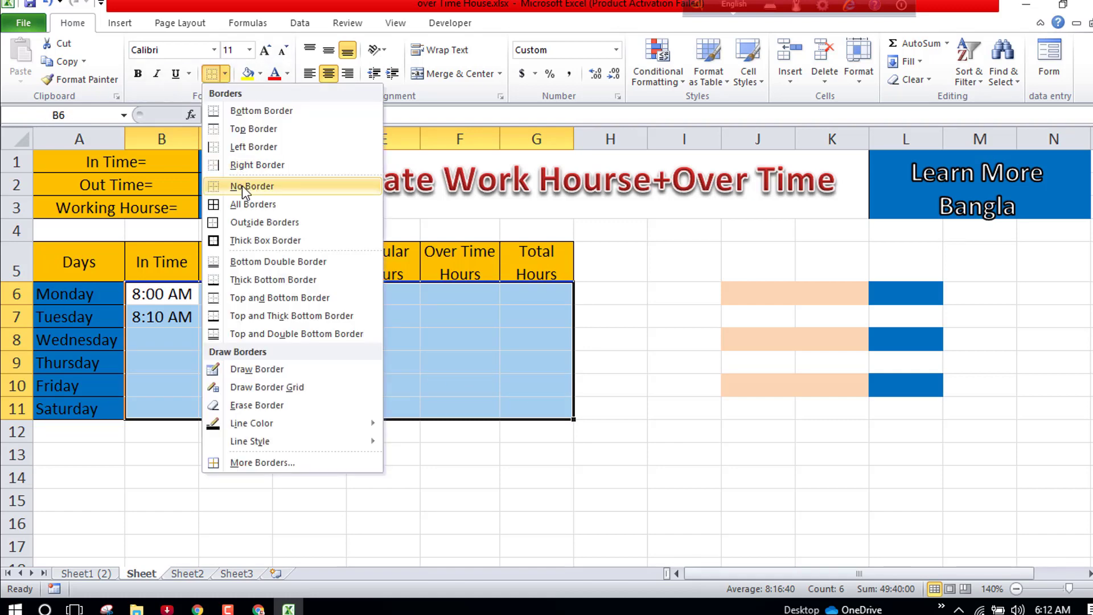
pyautogui.click(245, 206)
pyautogui.click(246, 374)
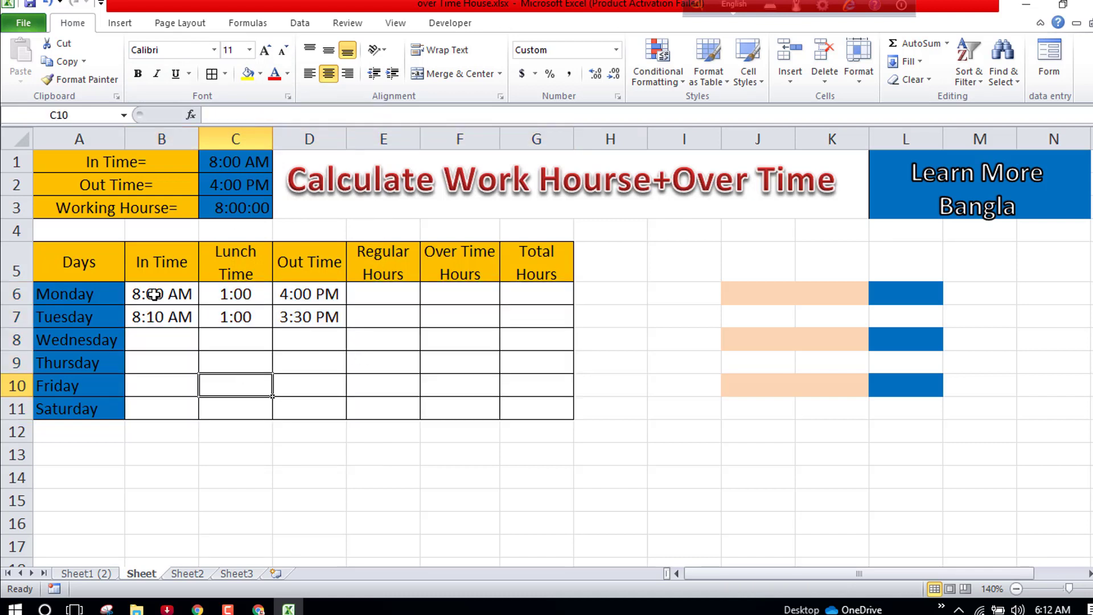
# Copy Monday–Tuesday times B6:D7 into the Wednesday–Thursday and Friday–Saturday rows
pyautogui.moveTo(153, 294); pyautogui.dragTo(307, 308)
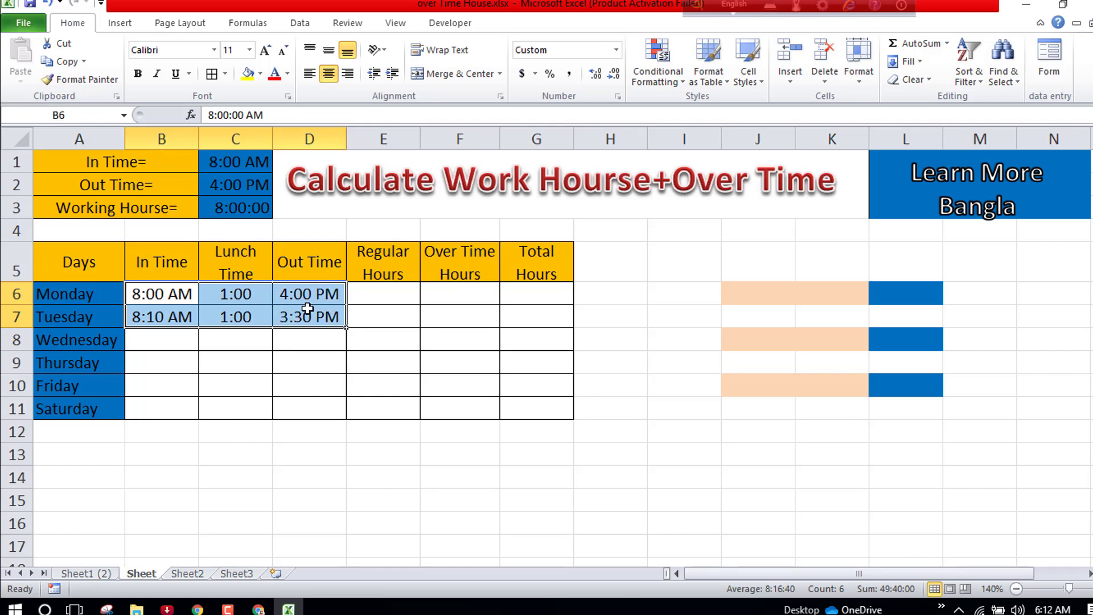
pyautogui.hotkey('ctrl', 'c')
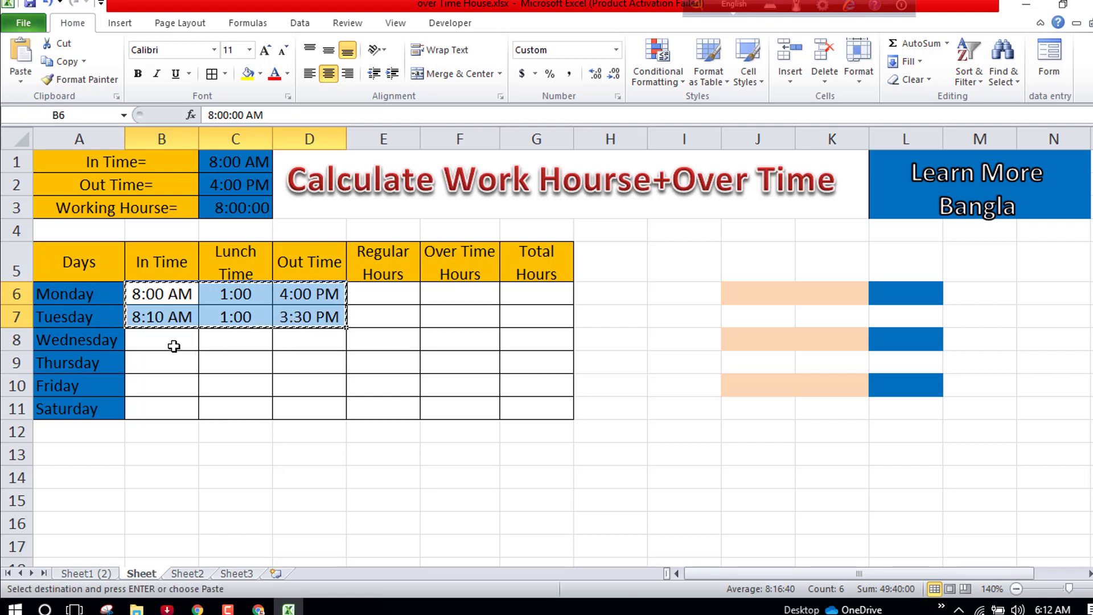
pyautogui.click(173, 344)
pyautogui.hotkey('ctrl', 'v')
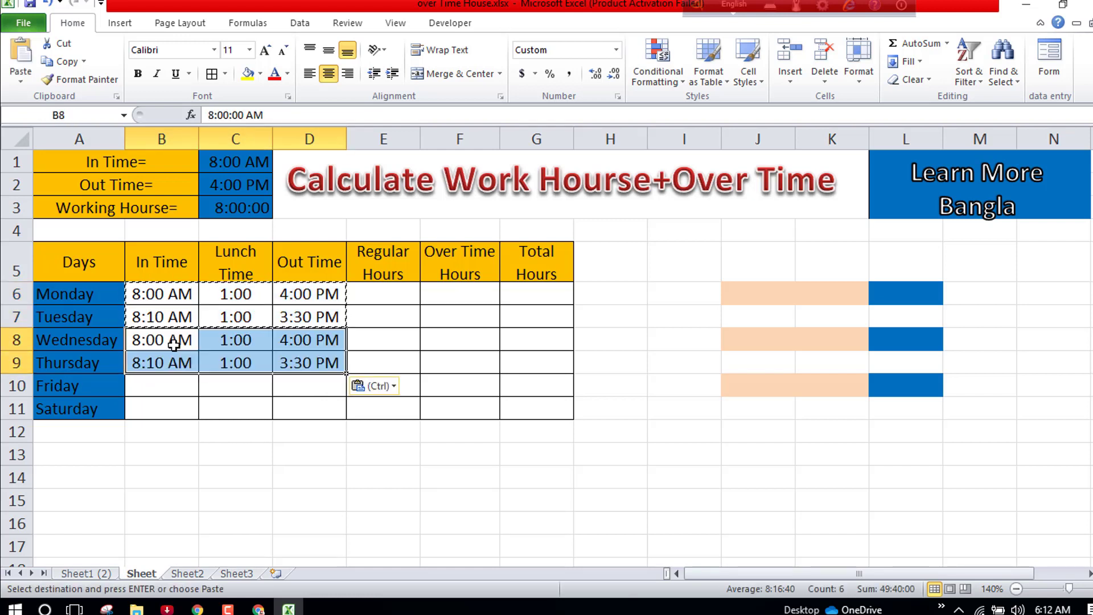
pyautogui.click(160, 385)
pyautogui.hotkey('ctrl', 'v')
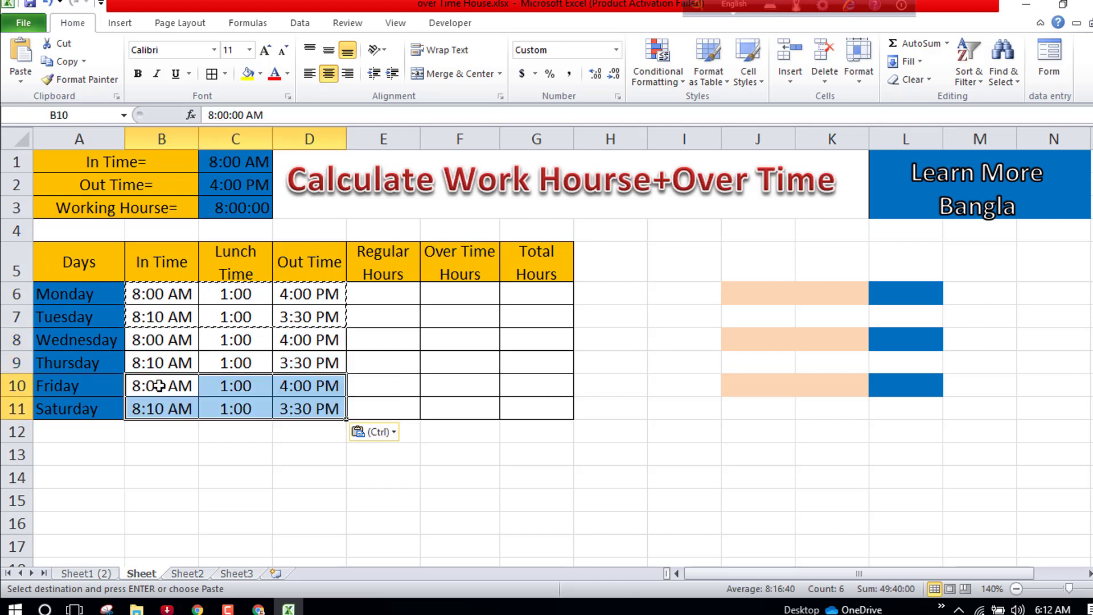
pyautogui.click(415, 390)
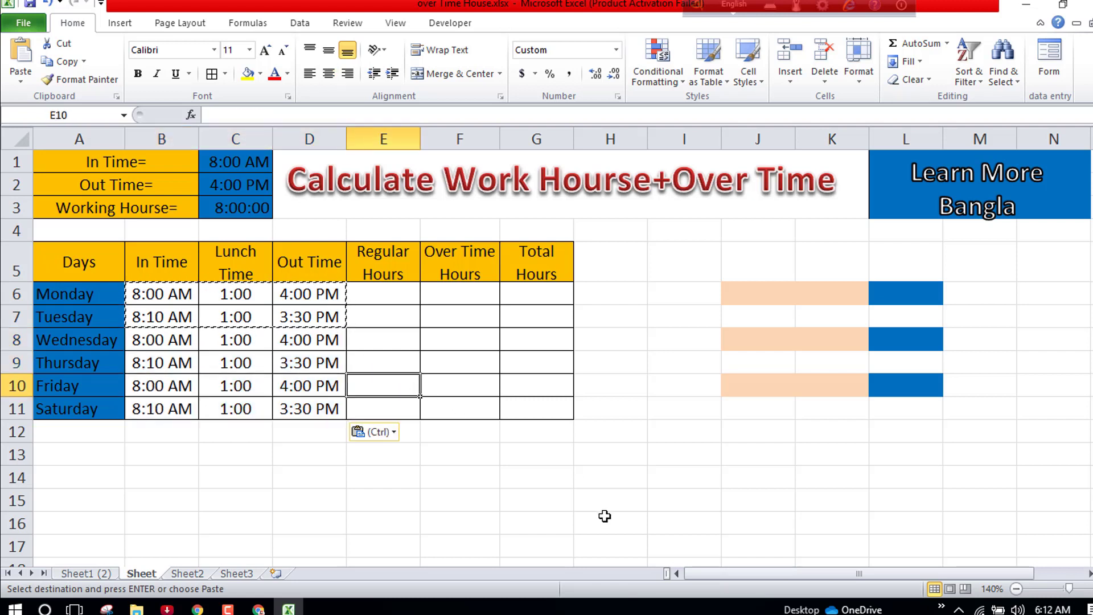
pyautogui.click(505, 520)
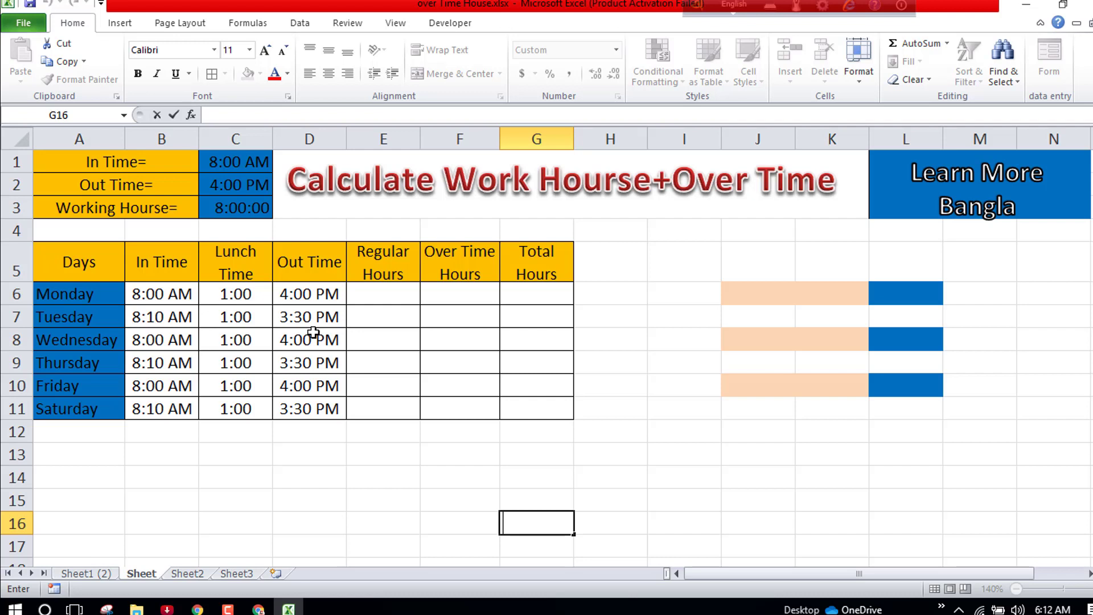
# Enter =D6-B6 in E6 and fill it down to E11, giving 8:00:00 or 7:20:00
pyautogui.click(376, 296)
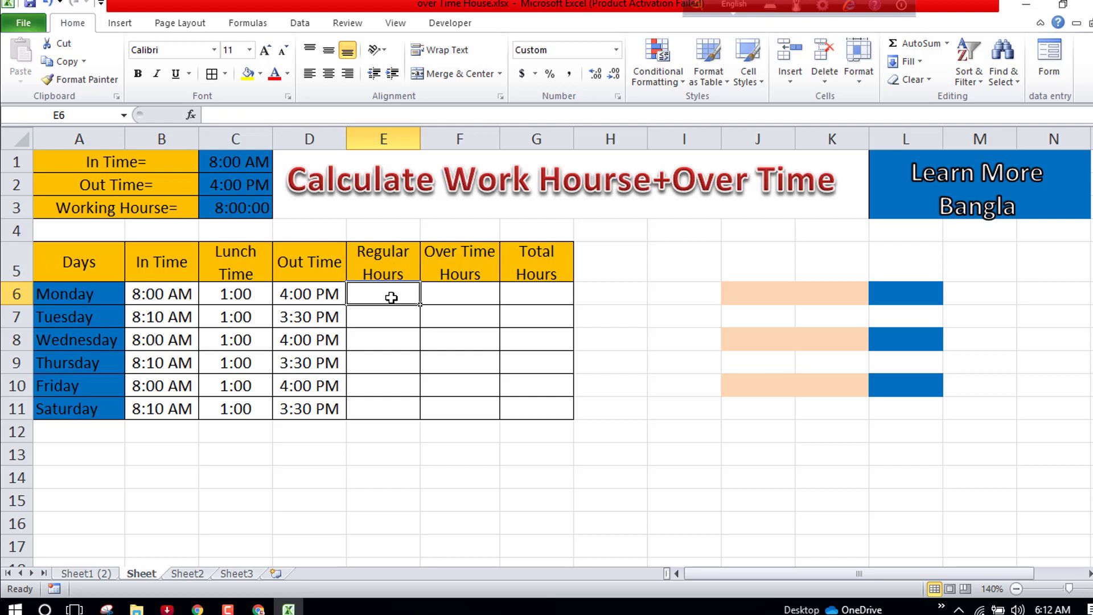
pyautogui.write('=')
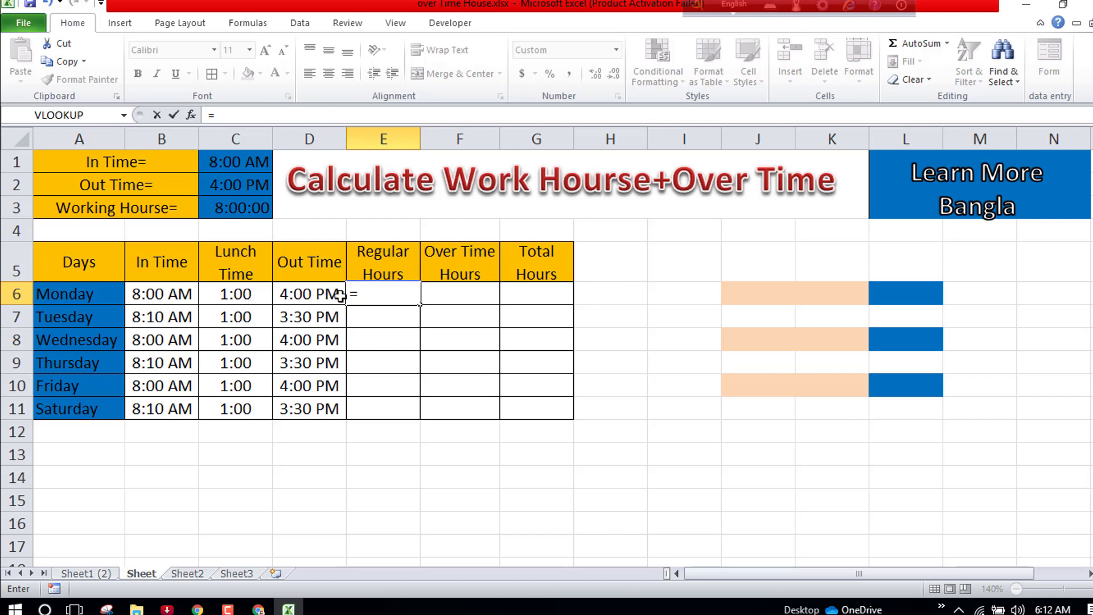
pyautogui.click(305, 294)
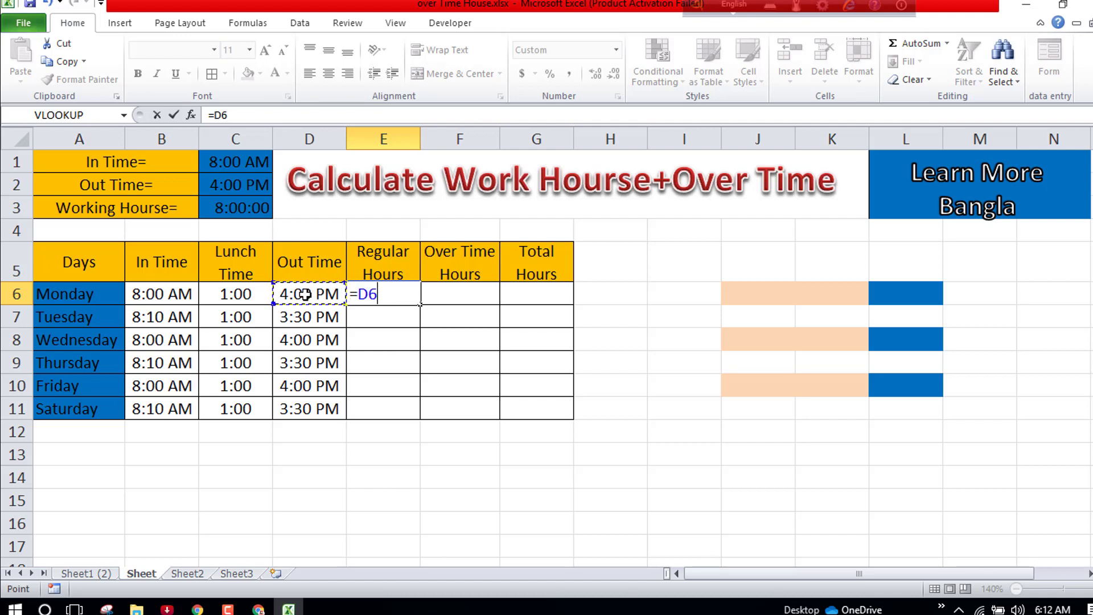
pyautogui.write('-')
pyautogui.click(166, 296)
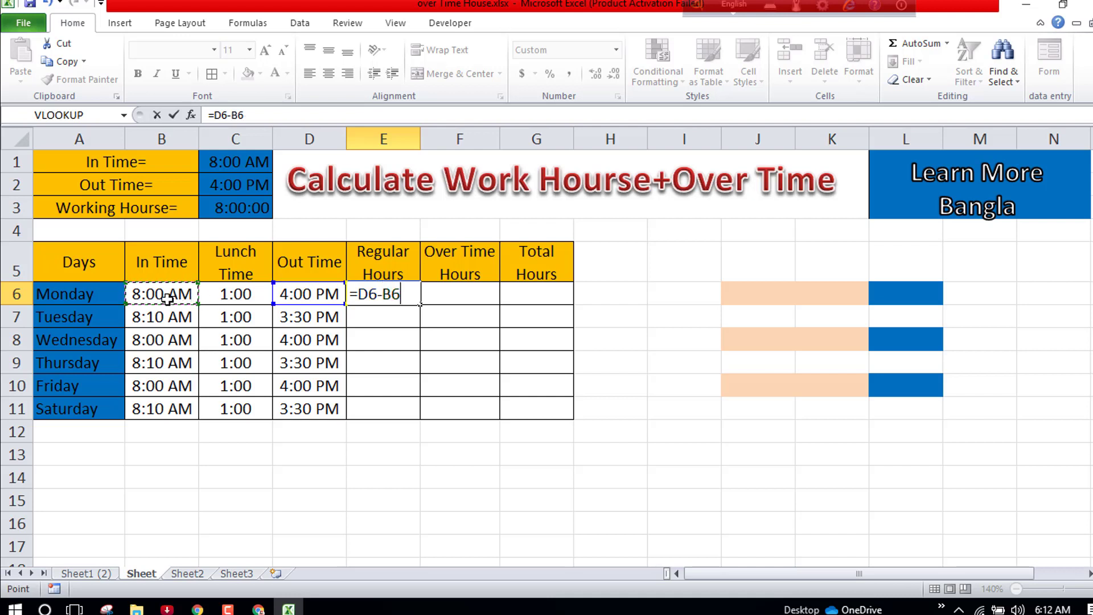
pyautogui.press('Return')
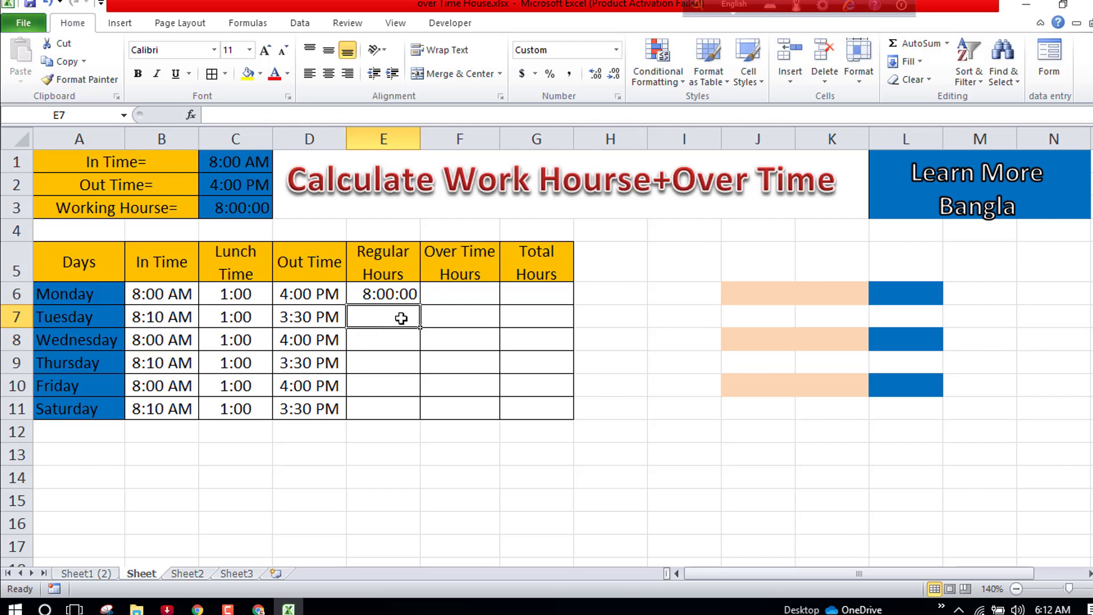
pyautogui.doubleClick(401, 295)
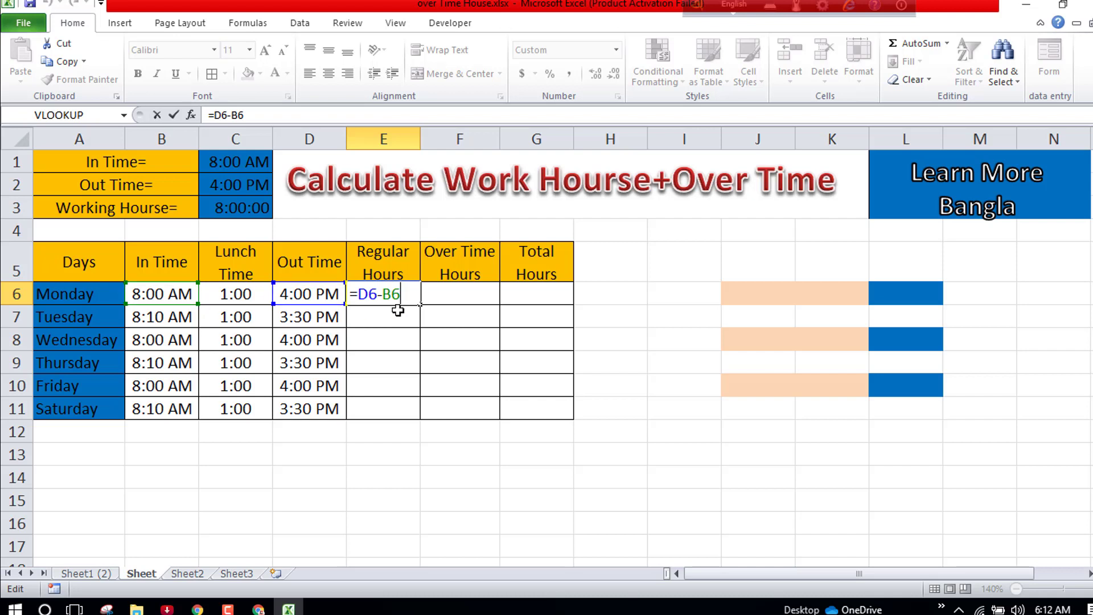
pyautogui.press('Return')
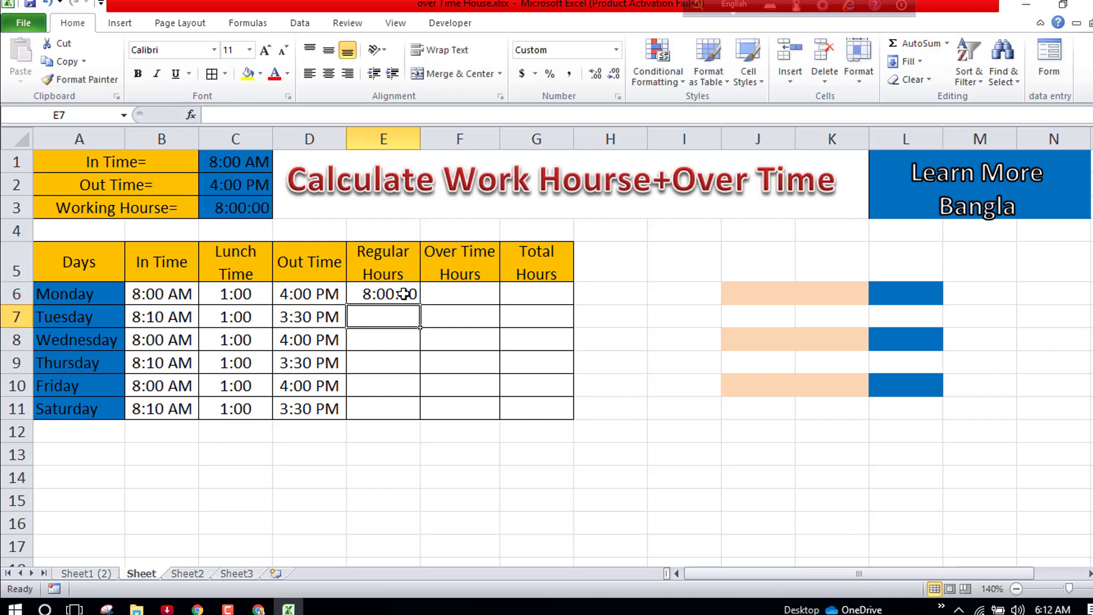
pyautogui.click(404, 294)
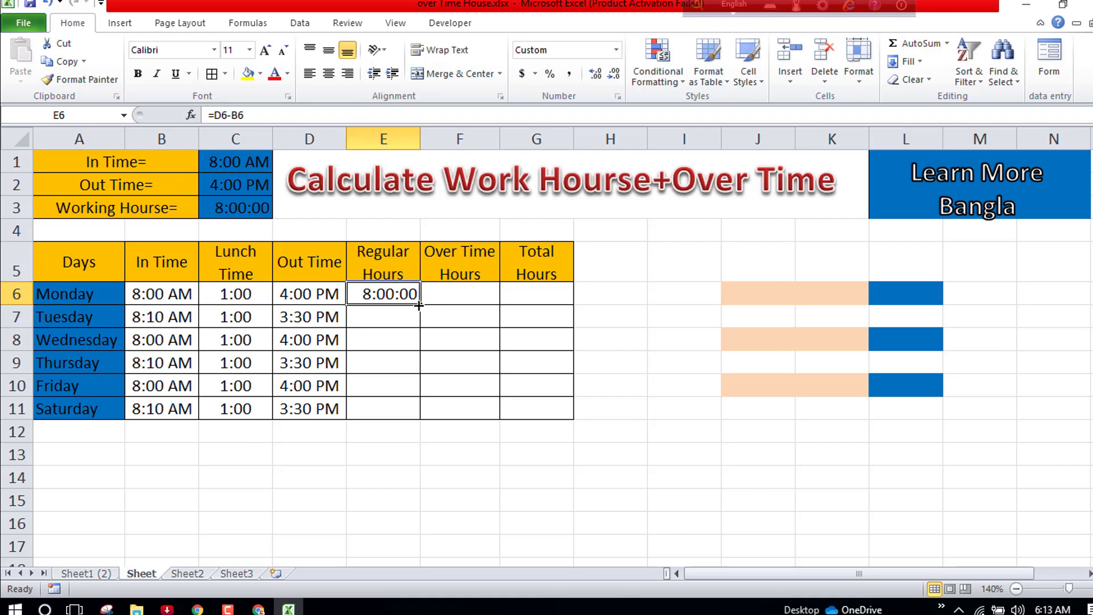
pyautogui.moveTo(419, 306); pyautogui.dragTo(419, 415)
pyautogui.click(375, 458)
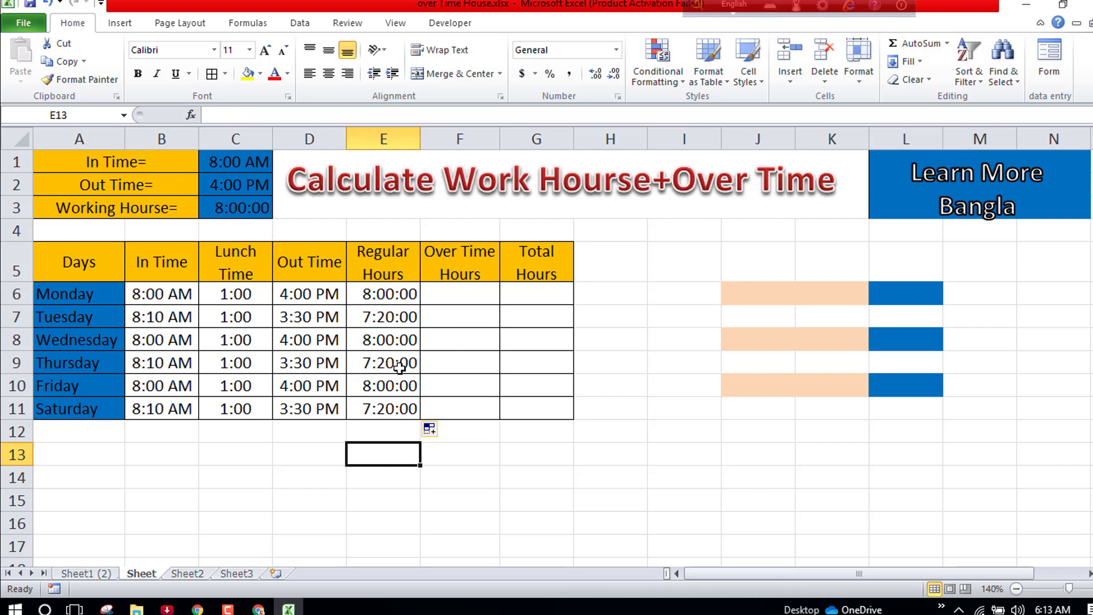
# Enter overtime hours 1:00, 2:00, 0:00, 4:00, 1:00 and 2:00 in F6:F11
pyautogui.click(457, 292)
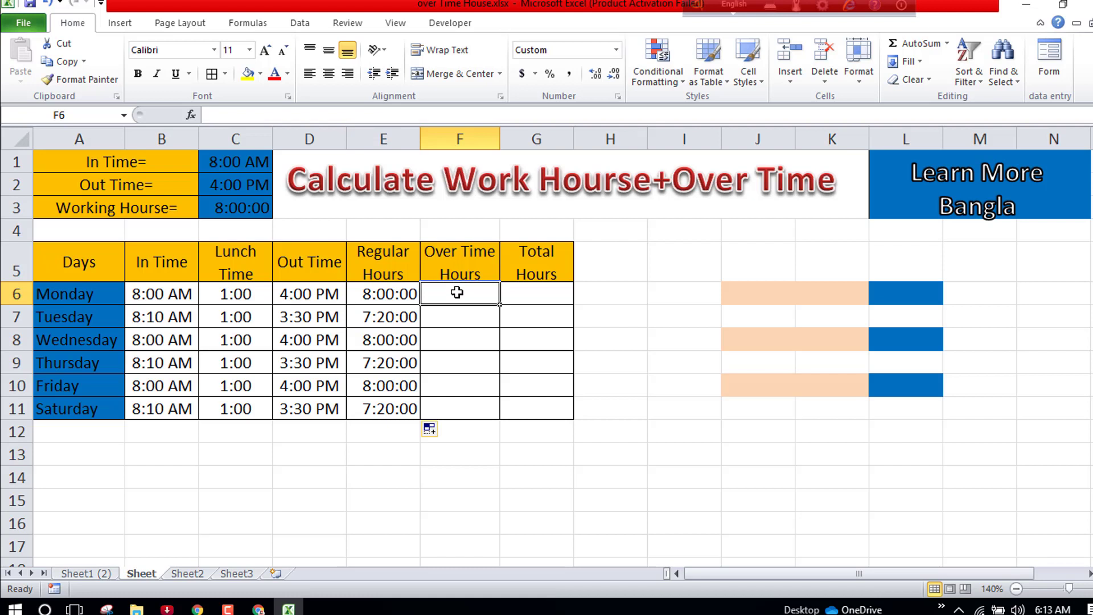
pyautogui.write('1:')
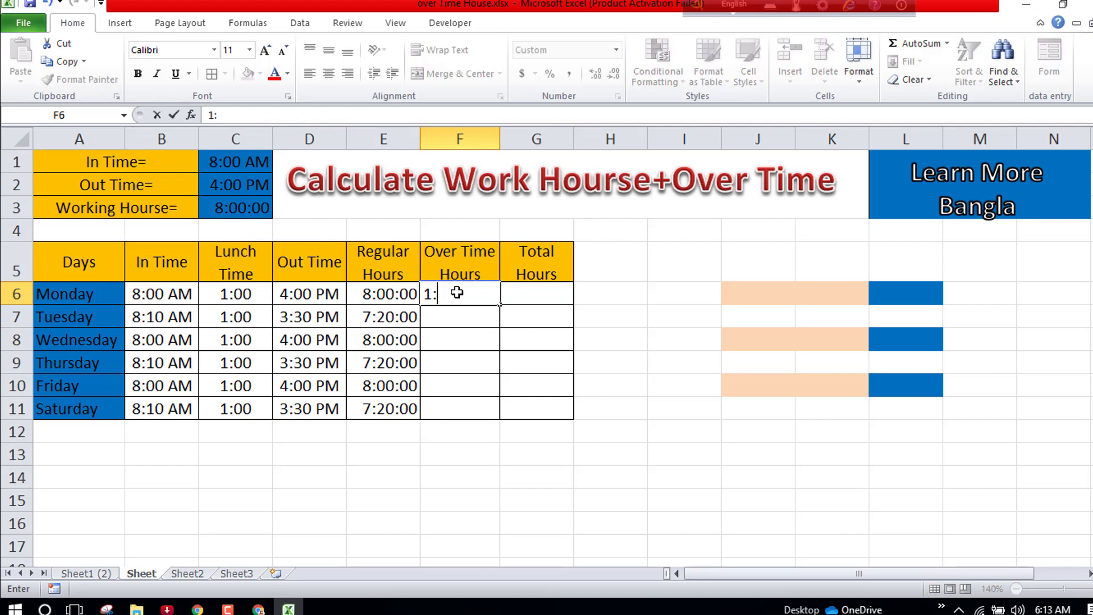
pyautogui.write('00')
pyautogui.press('Return')
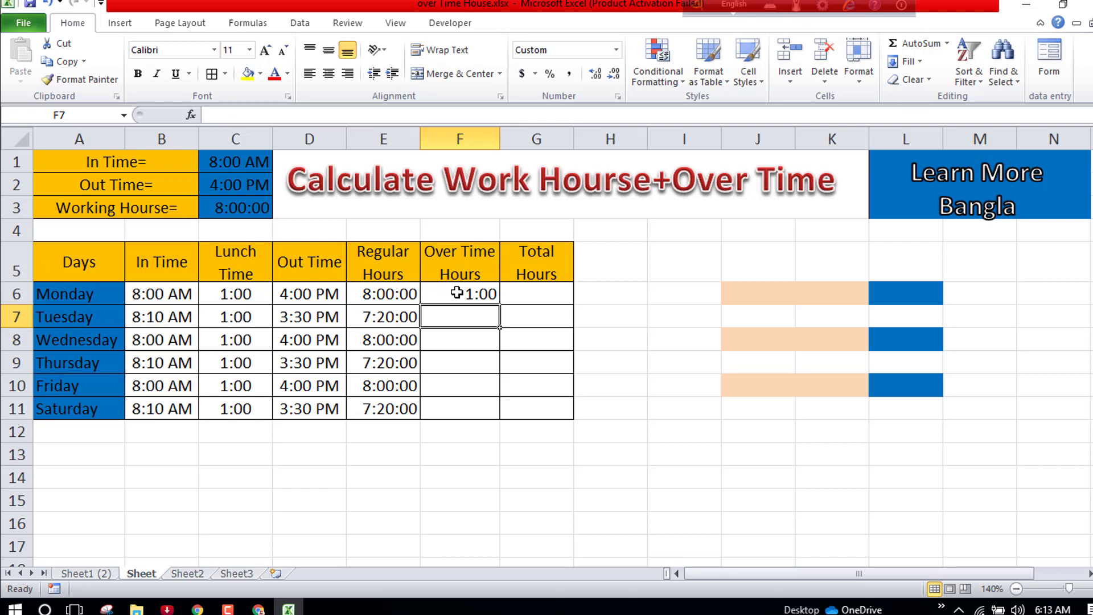
pyautogui.write('2:')
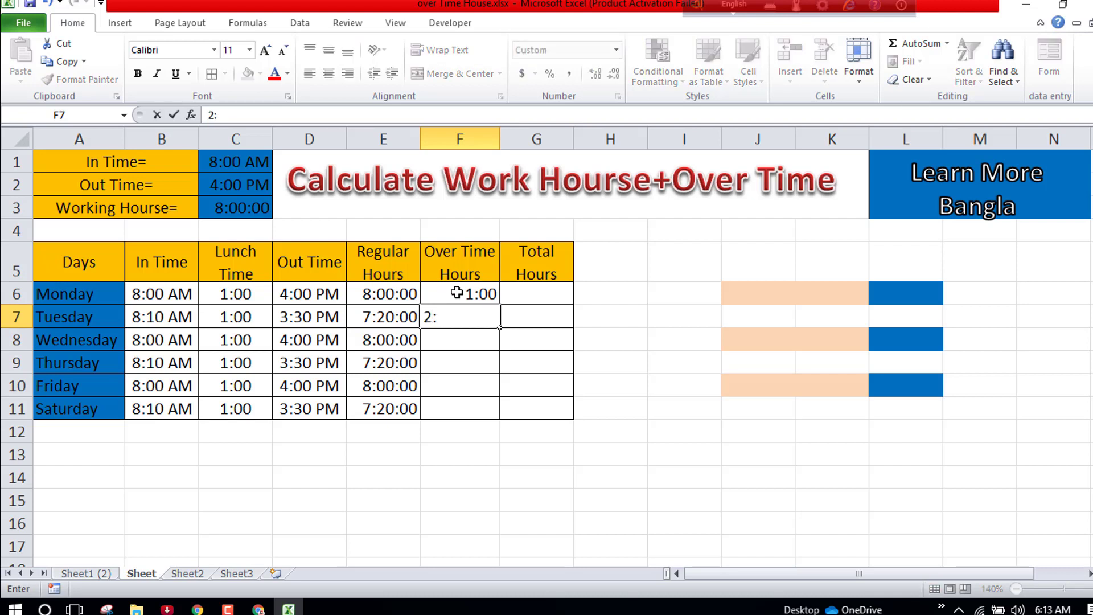
pyautogui.write('00')
pyautogui.press('Return')
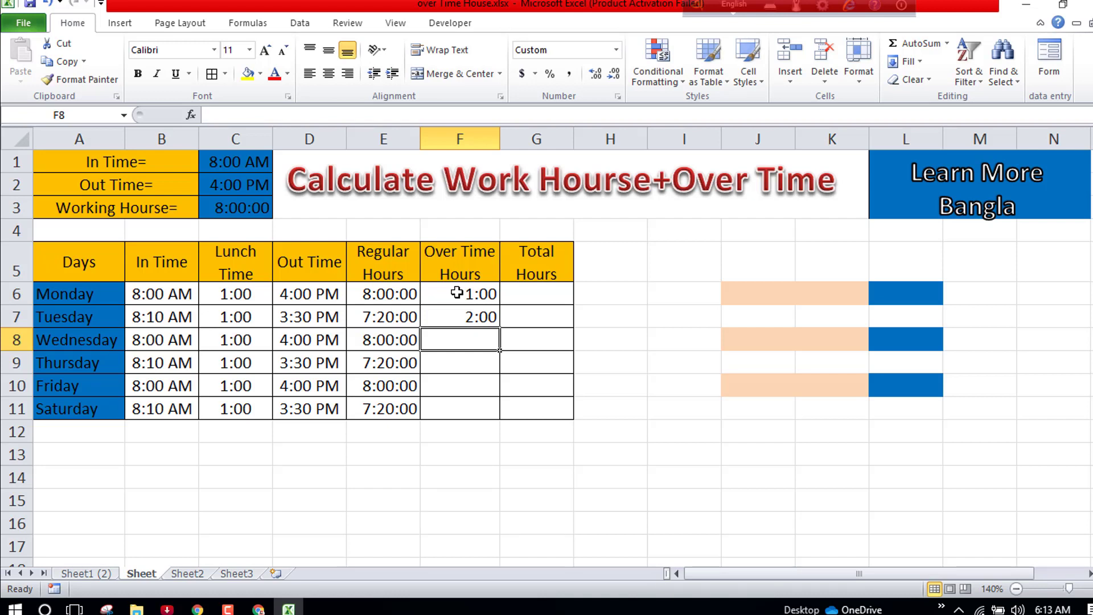
pyautogui.write('0:0')
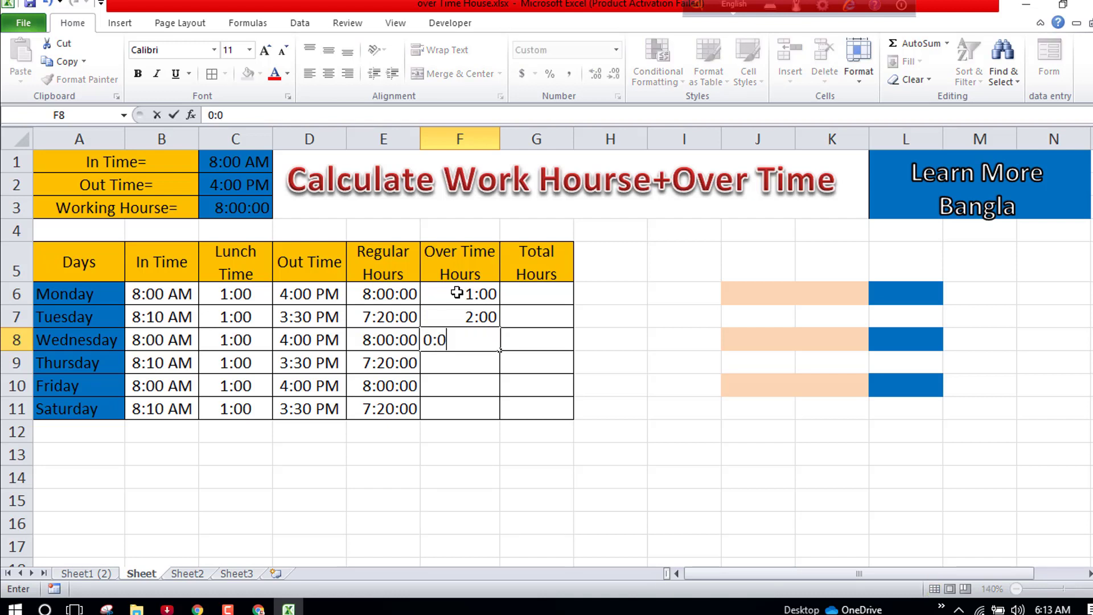
pyautogui.write('0')
pyautogui.press('Return')
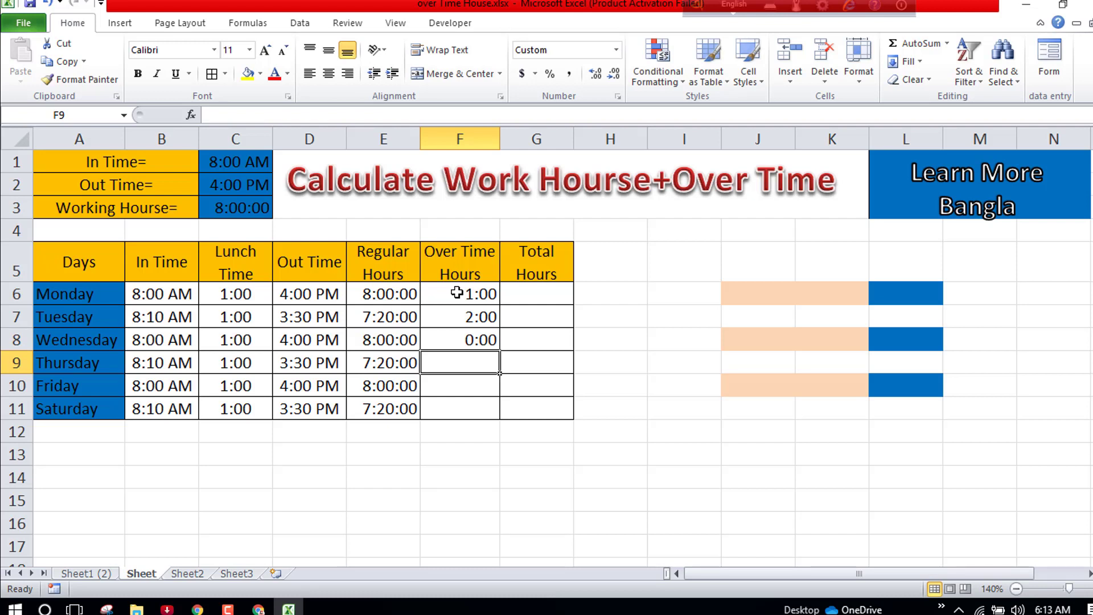
pyautogui.write('4')
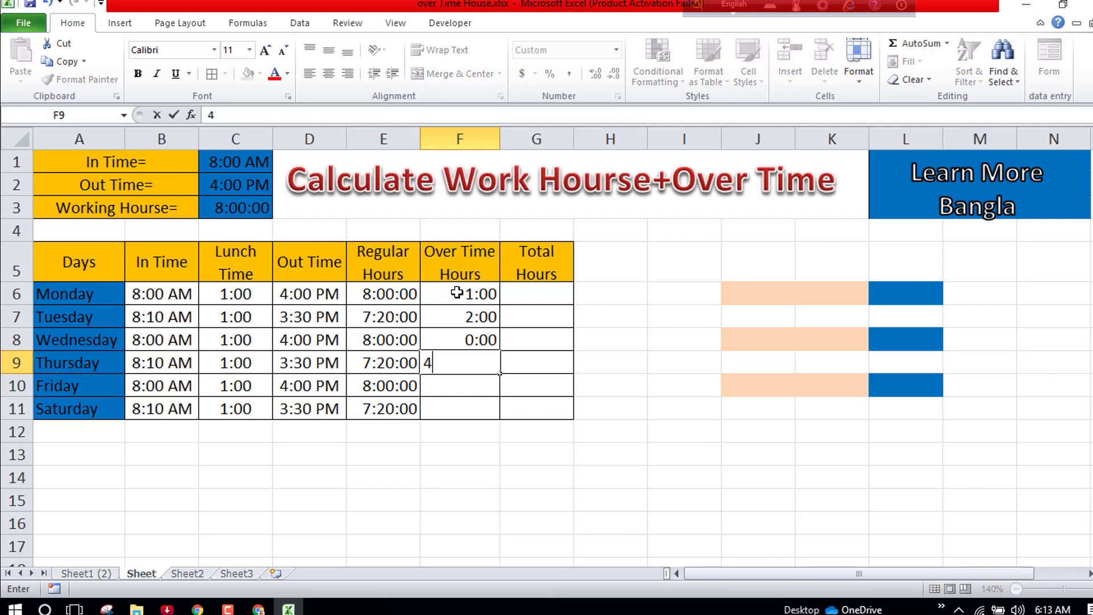
pyautogui.write(':00')
pyautogui.press('Return')
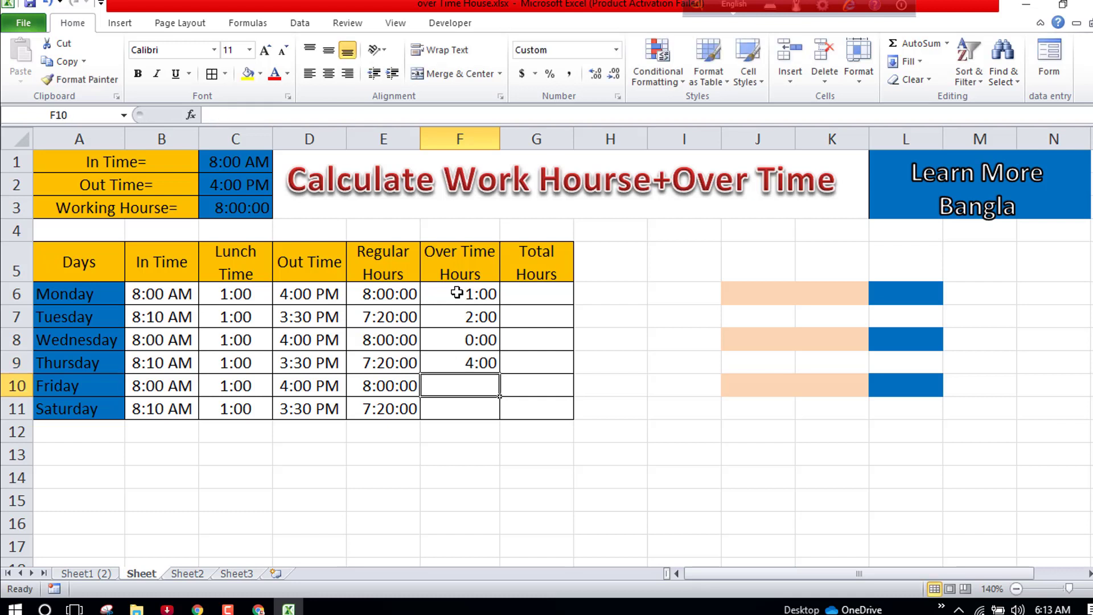
pyautogui.write('1:')
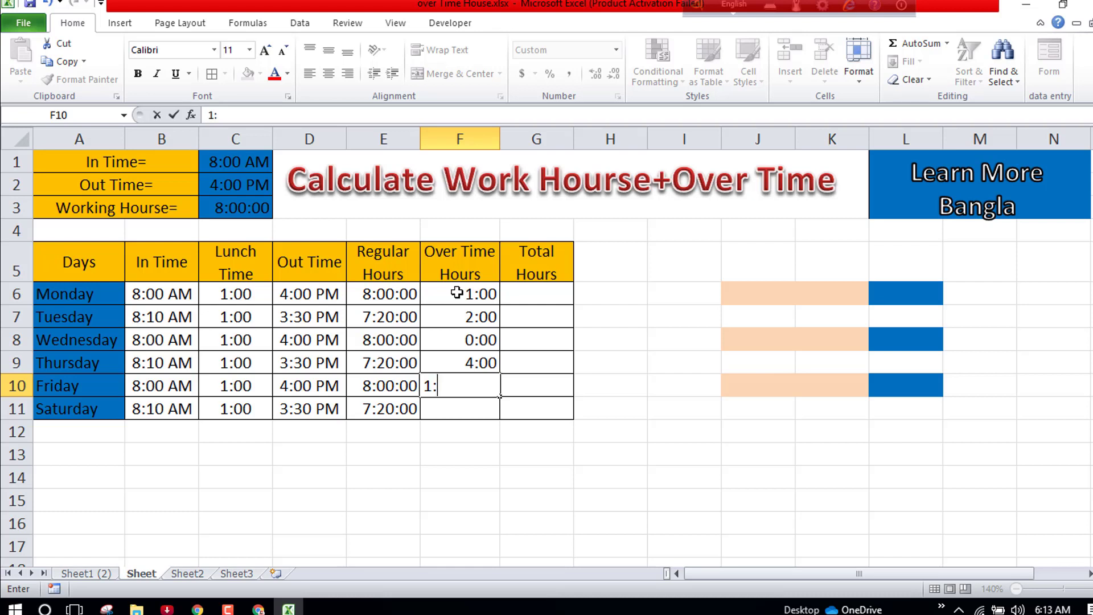
pyautogui.write('00')
pyautogui.press('Return')
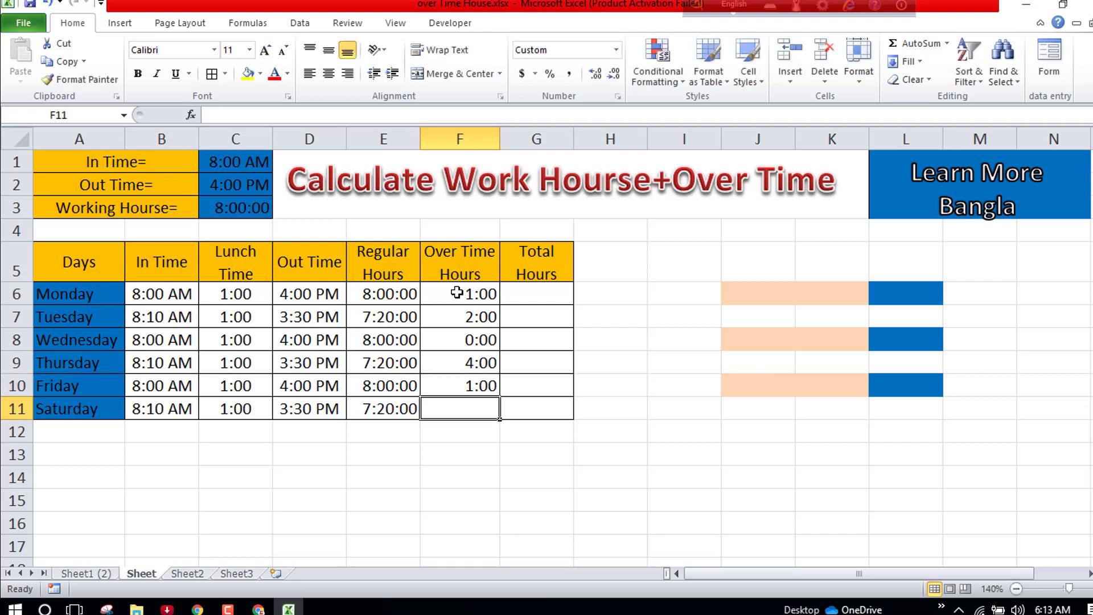
pyautogui.write('2:')
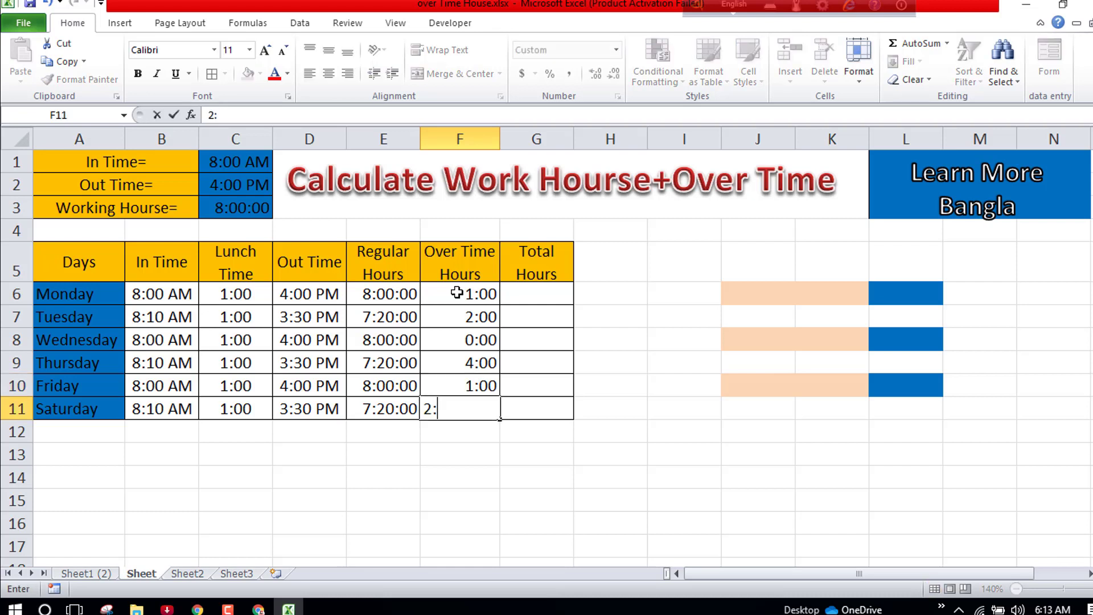
pyautogui.write('00')
pyautogui.press('Return')
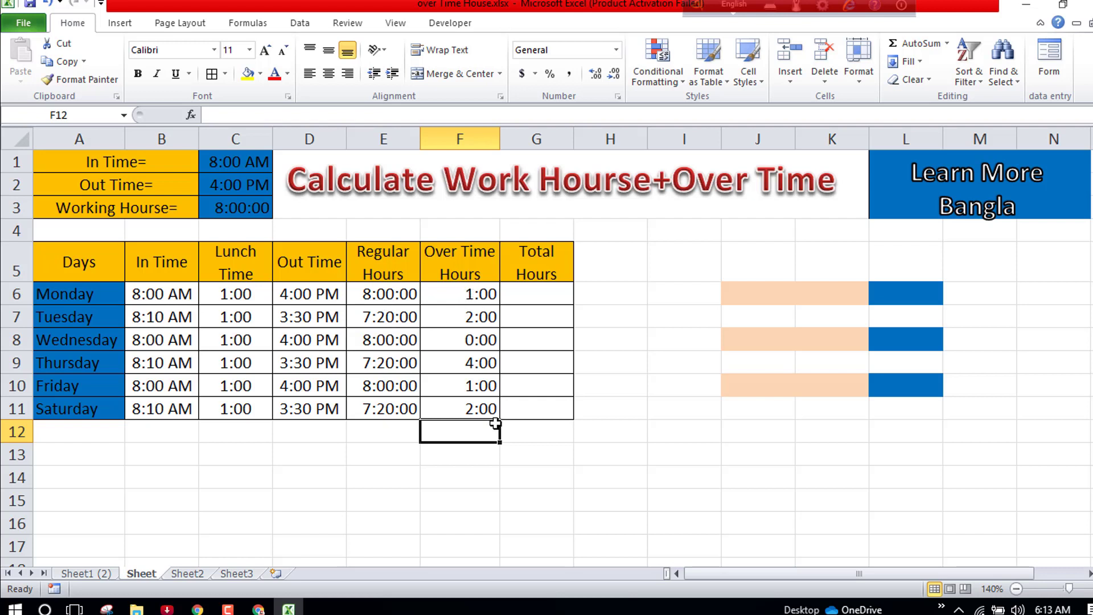
# Enter =F6+E6 in G6 and fill it down to G11 for daily totals
pyautogui.click(541, 294)
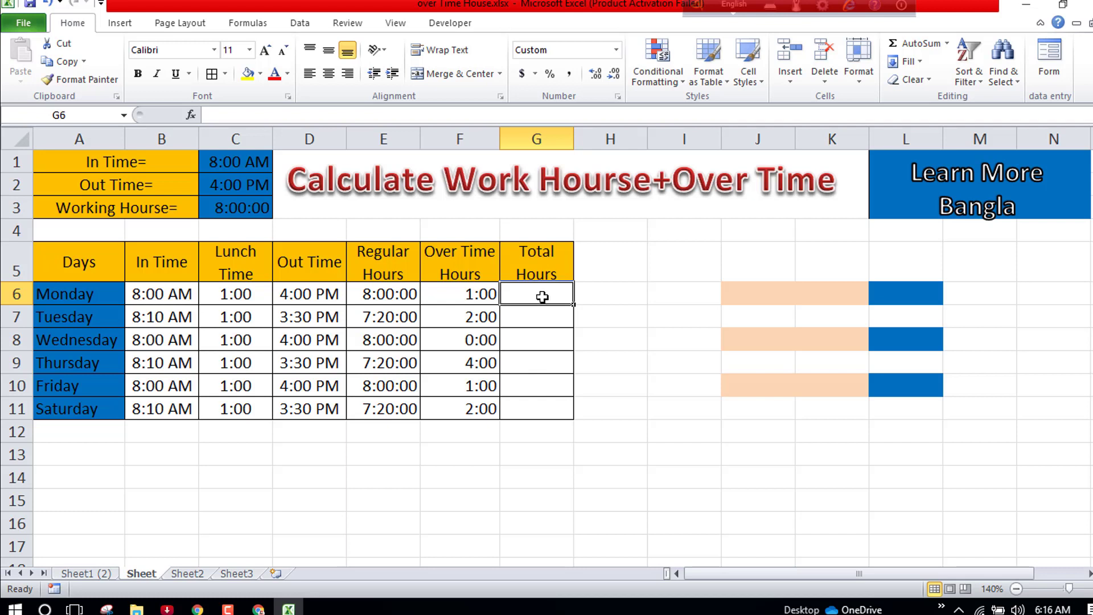
pyautogui.write('=')
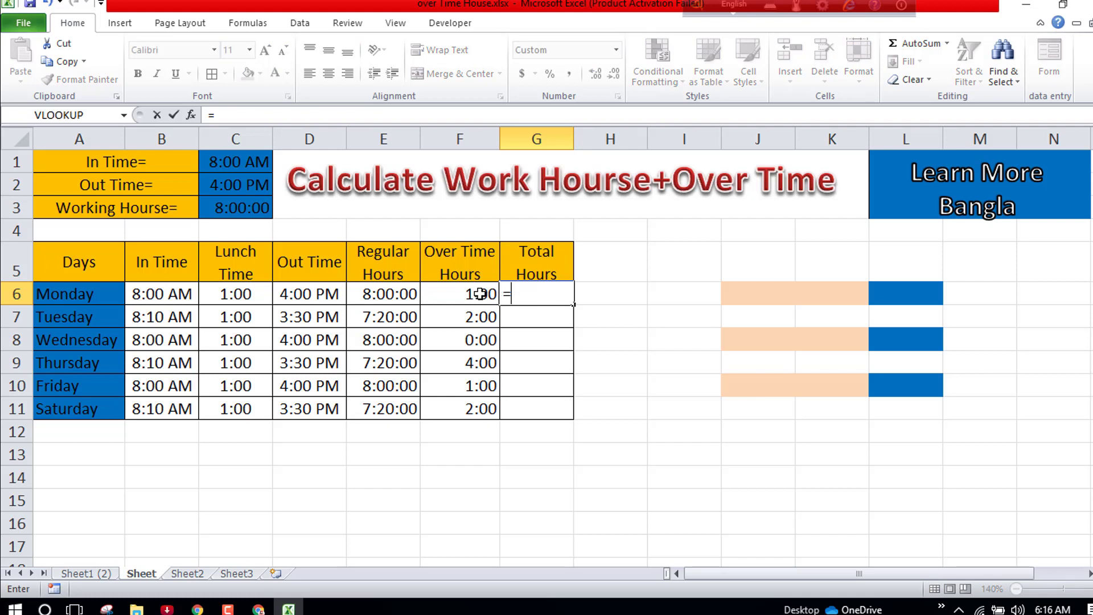
pyautogui.click(480, 294)
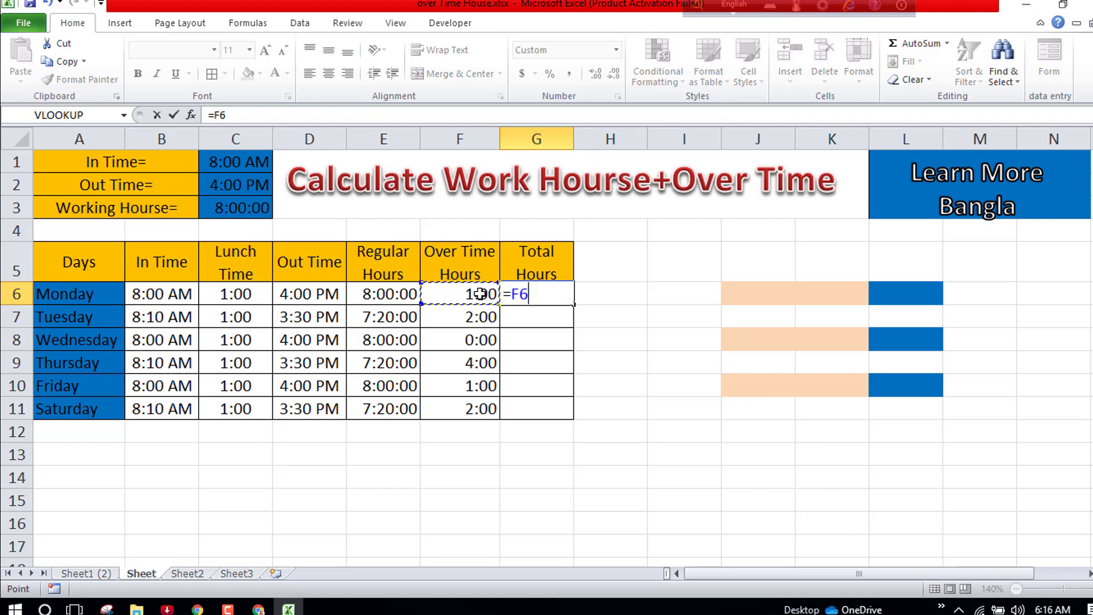
pyautogui.write('+')
pyautogui.click(396, 295)
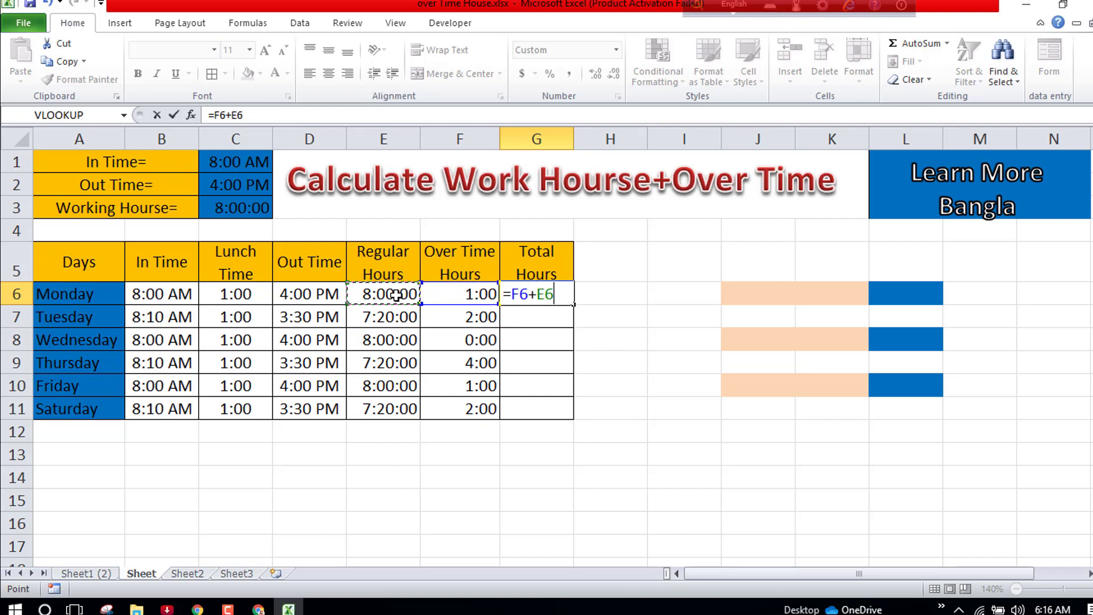
pyautogui.press('Return')
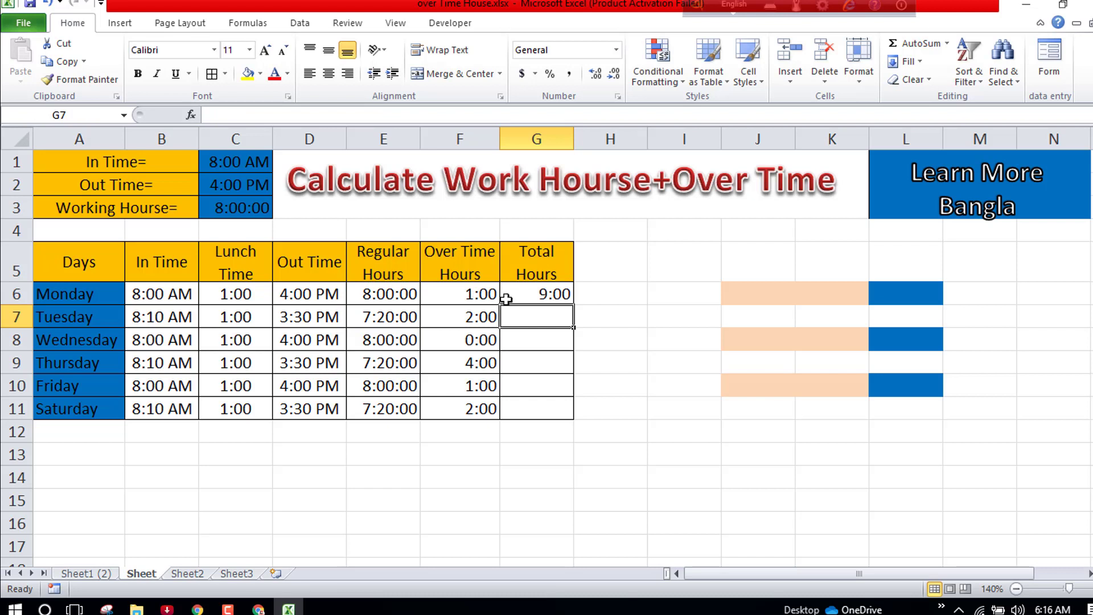
pyautogui.click(532, 295)
pyautogui.doubleClick(532, 296)
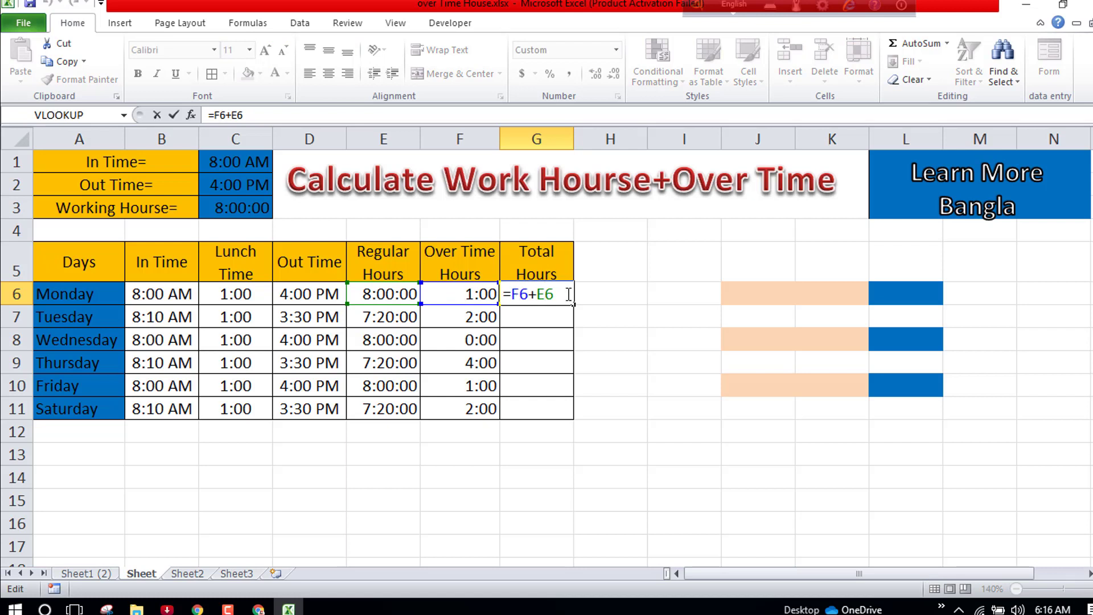
pyautogui.press('Return')
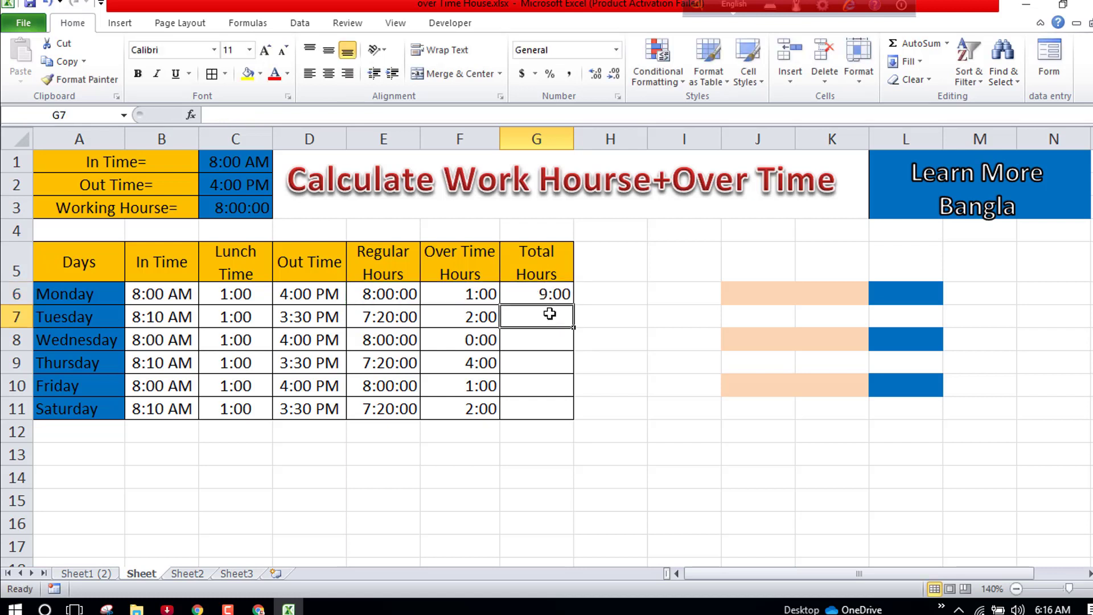
pyautogui.click(555, 289)
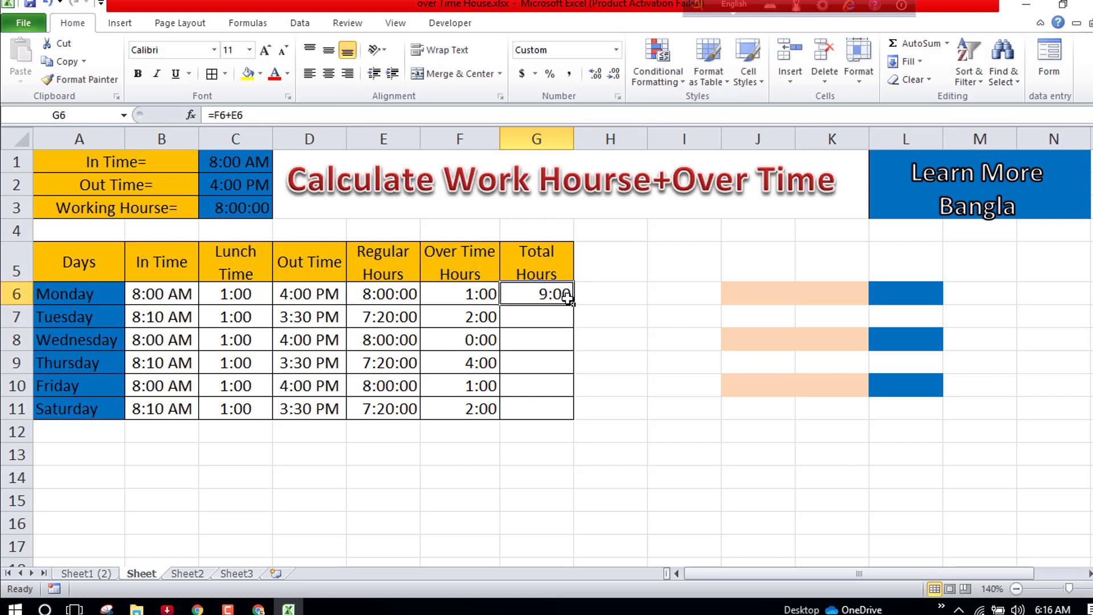
pyautogui.moveTo(573, 304); pyautogui.dragTo(573, 422)
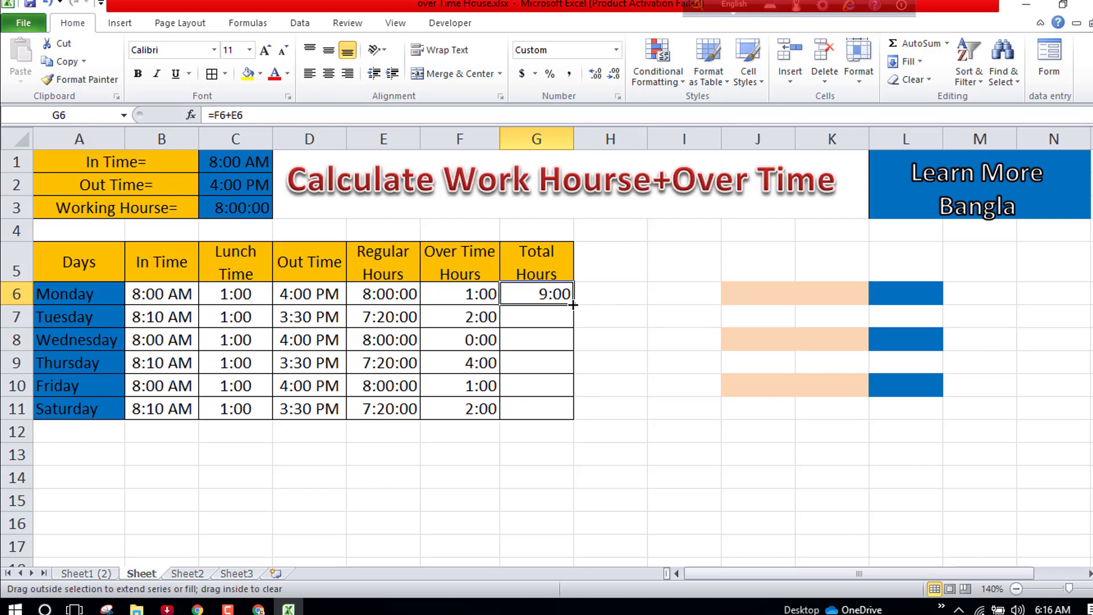
pyautogui.click(507, 501)
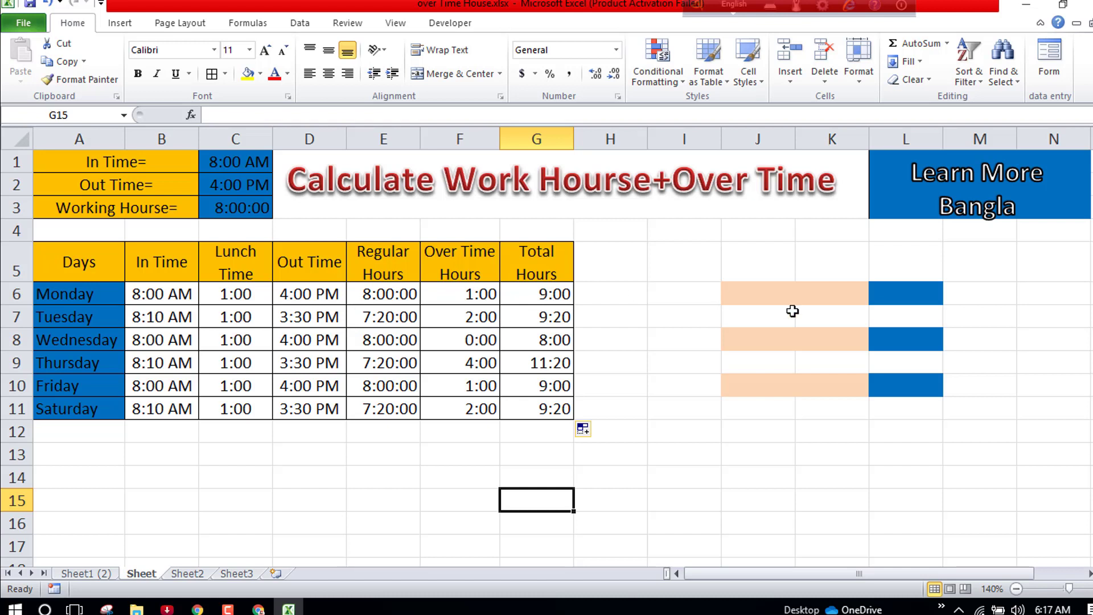
# Type the label 'Total Regular Hours' into summary cell J6
pyautogui.click(776, 298)
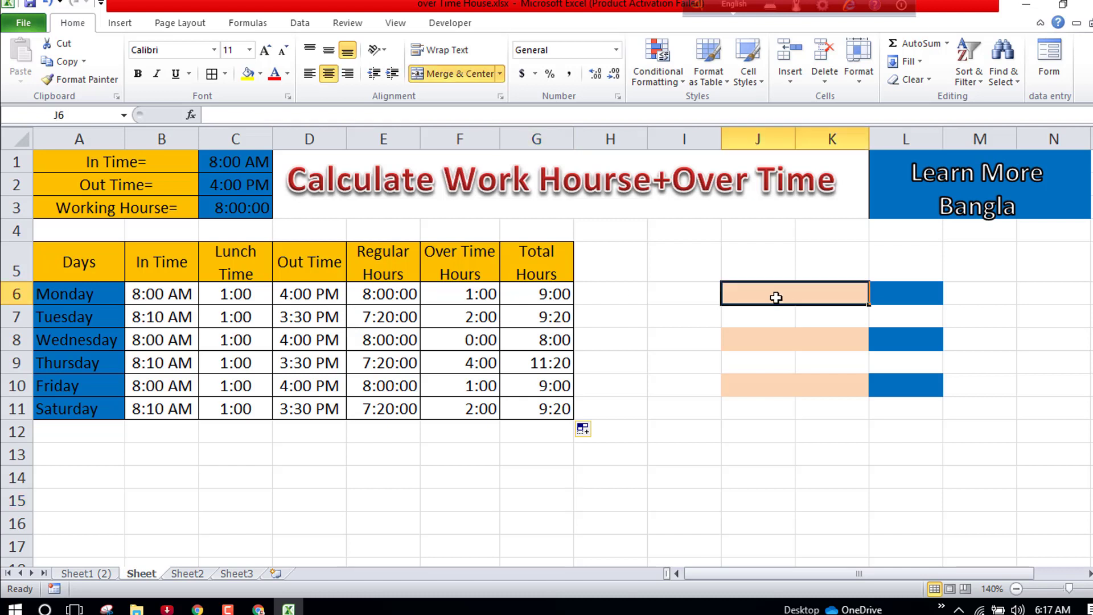
pyautogui.write('To')
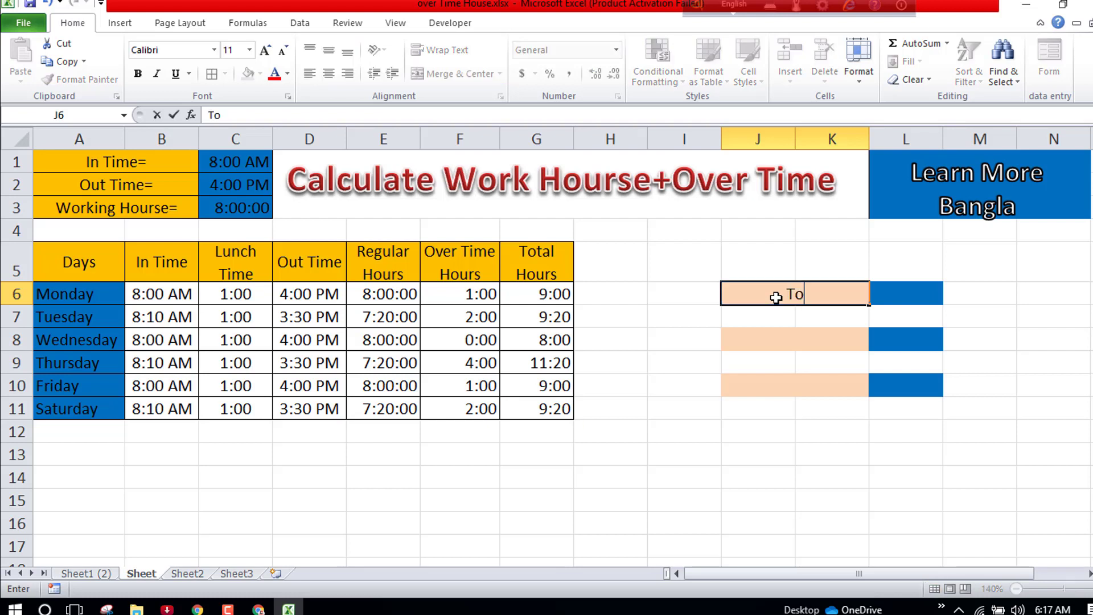
pyautogui.write('tal Re')
pyautogui.write('gular Ho')
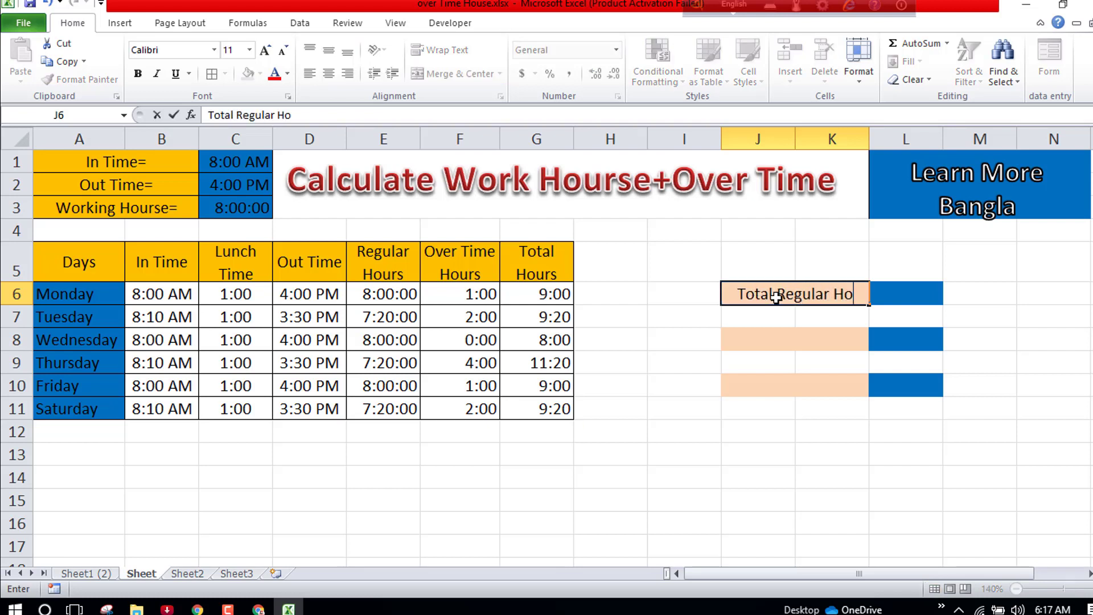
pyautogui.write('us')
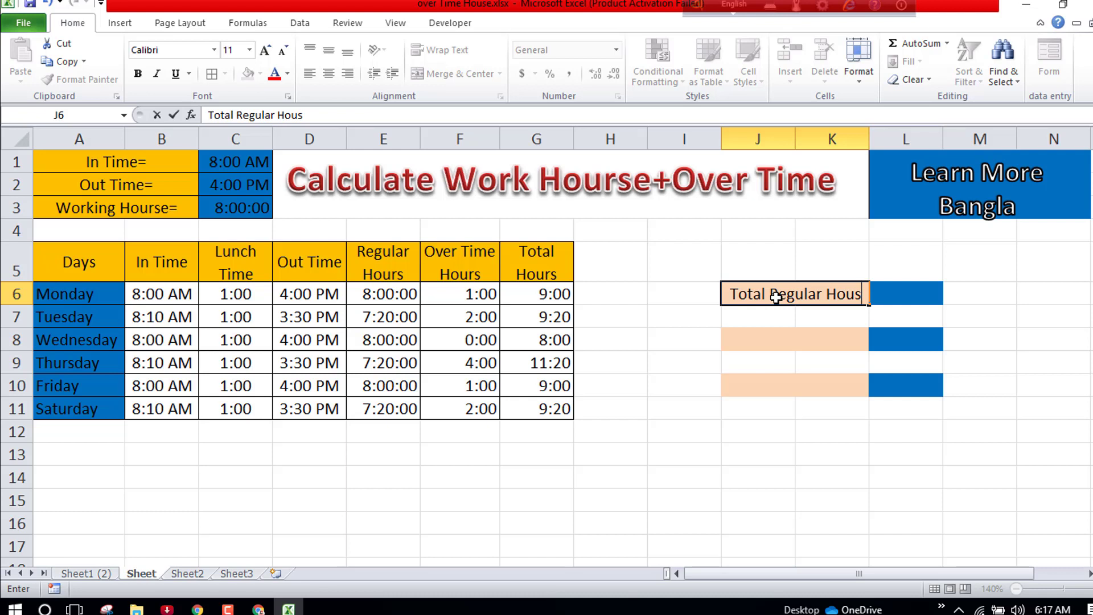
pyautogui.press('BackSpace')
pyautogui.write('r')
pyautogui.write('s')
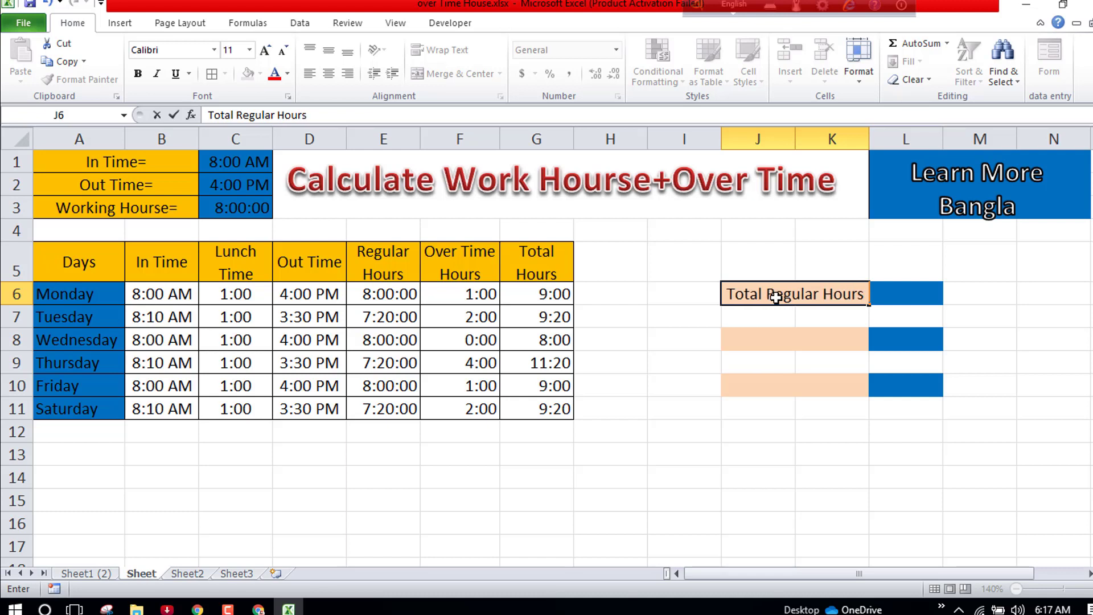
pyautogui.click(876, 295)
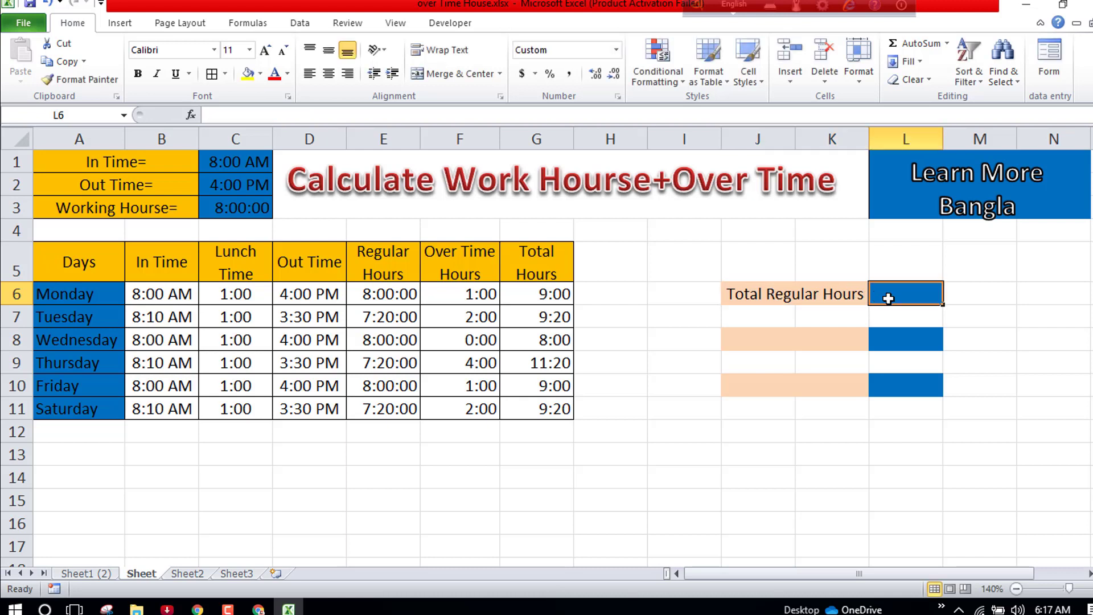
# Enter =SUM(E6:E11) in L6, totalling 46:00:00 regular hours
pyautogui.write('+')
pyautogui.press('Escape')
pyautogui.write('=')
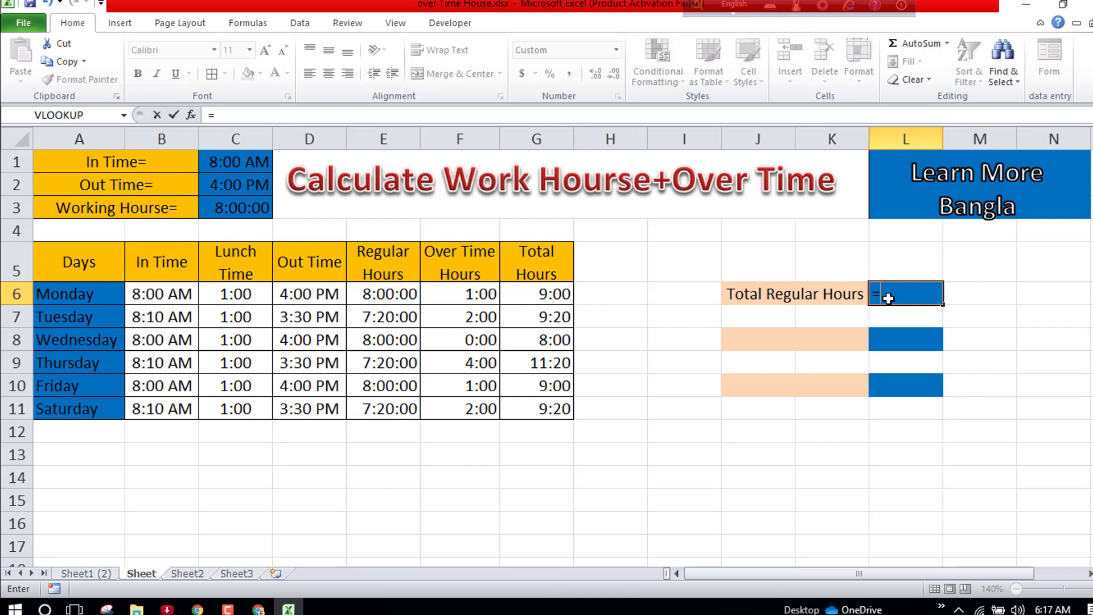
pyautogui.write('sum')
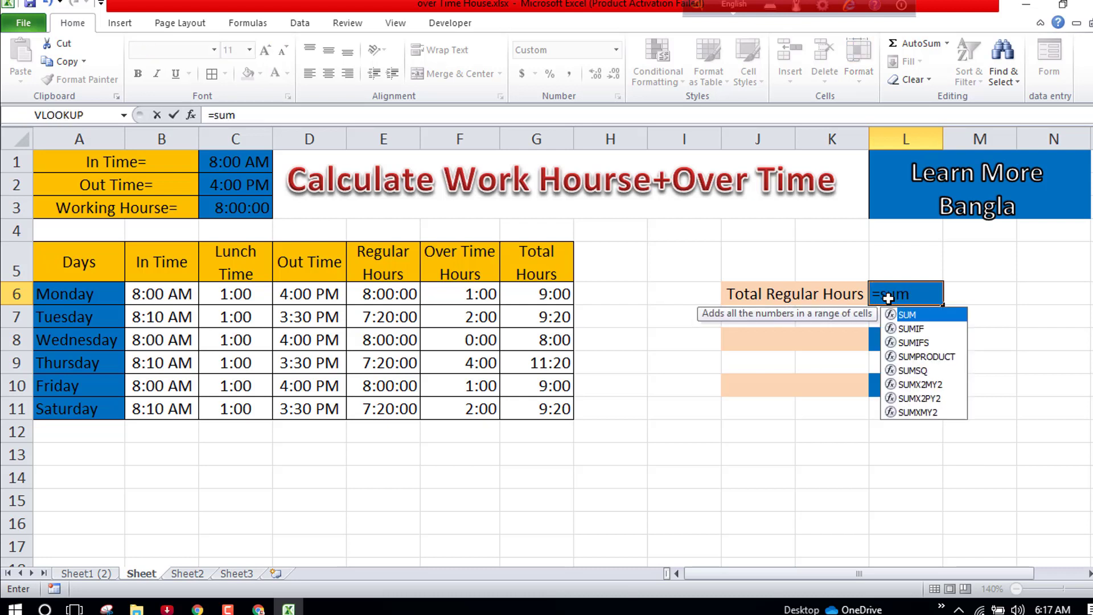
pyautogui.write('(')
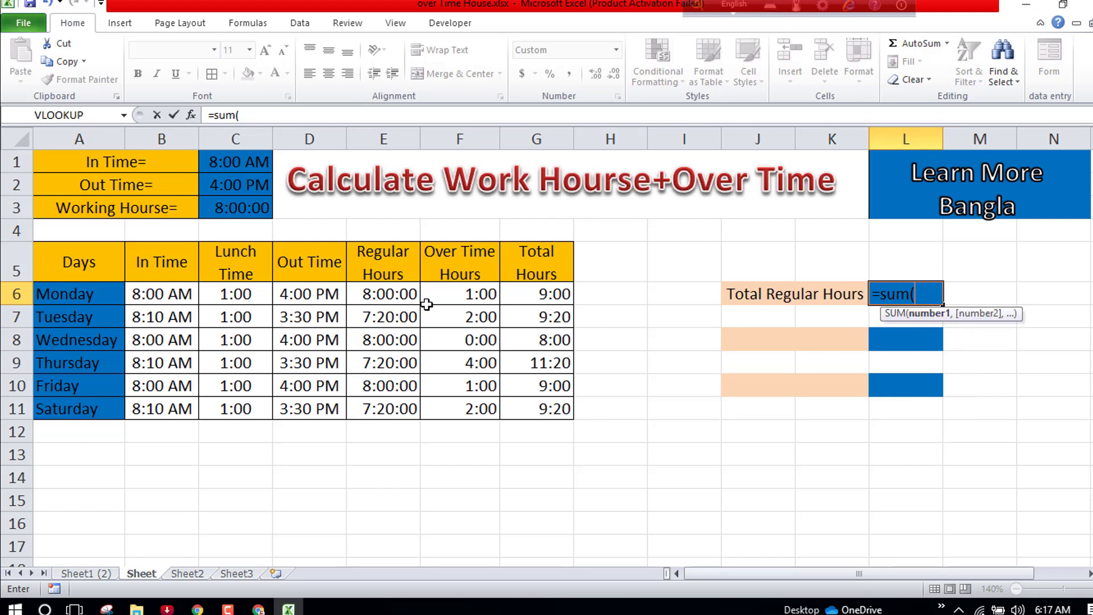
pyautogui.moveTo(381, 295); pyautogui.dragTo(385, 407)
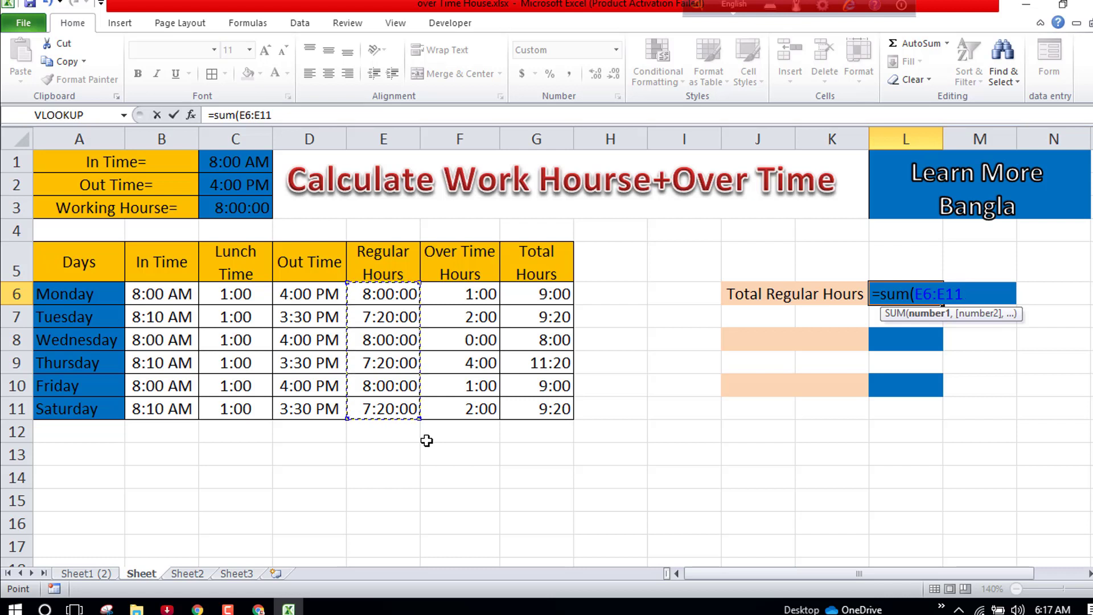
pyautogui.write(')')
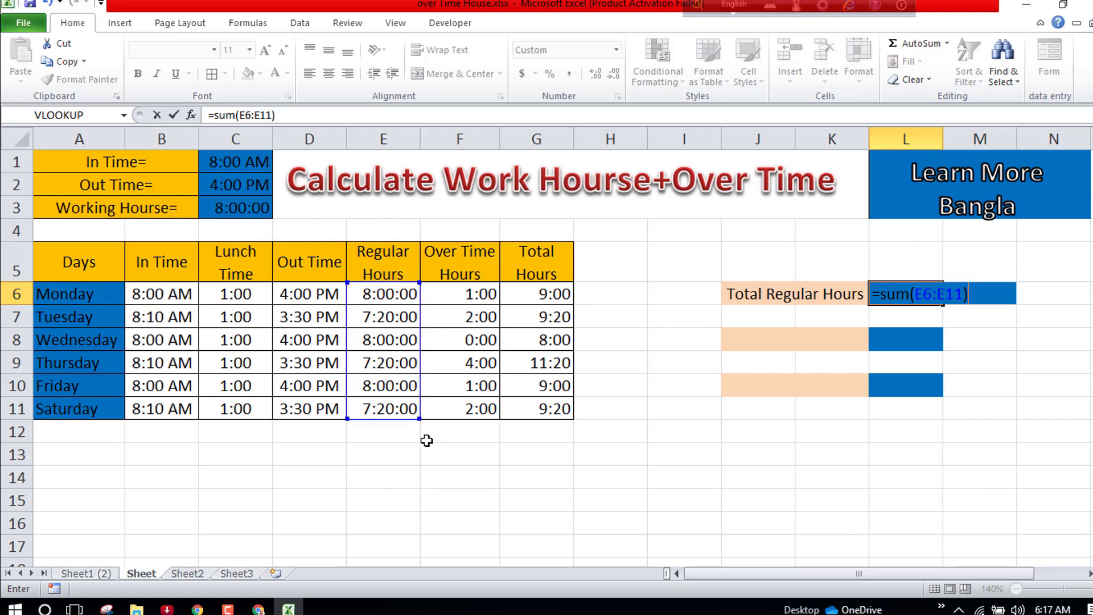
pyautogui.press('Return')
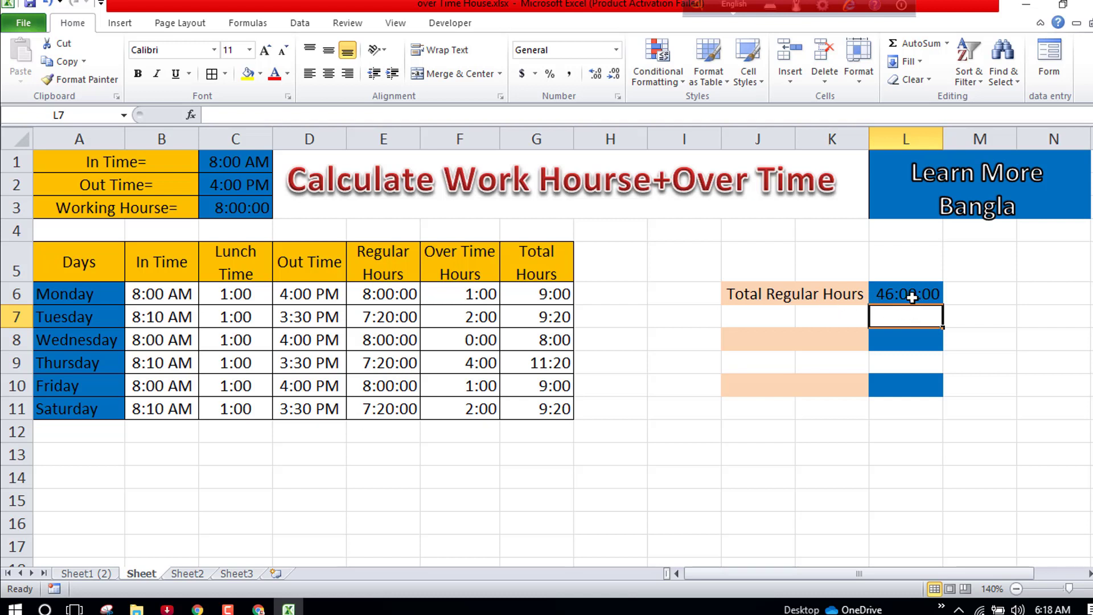
# Enter the label 'Total Over Time' in merged cell J8
pyautogui.click(772, 344)
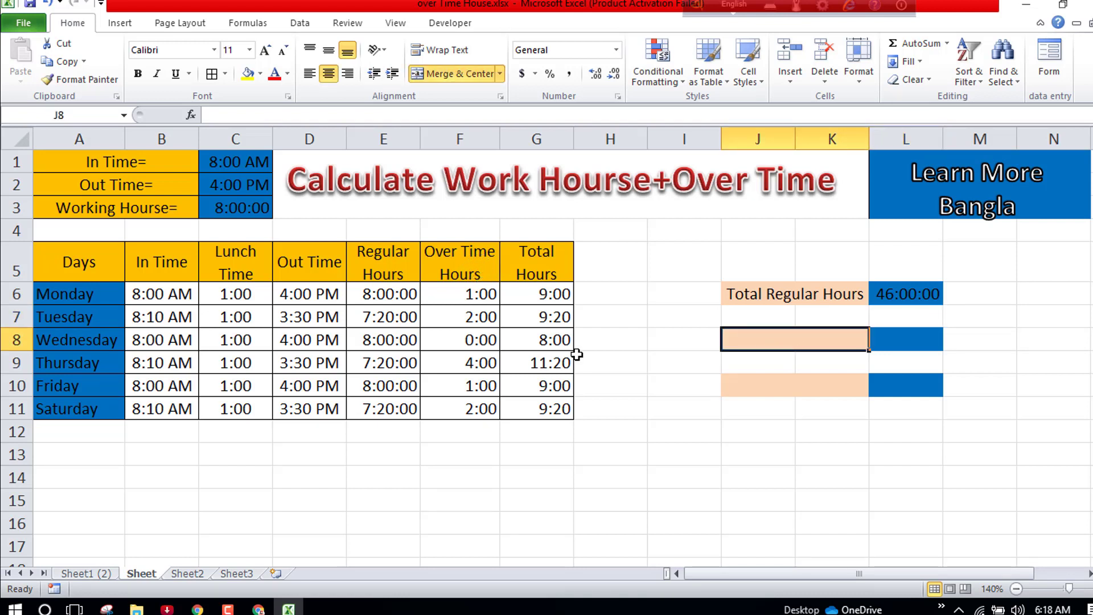
pyautogui.write('To')
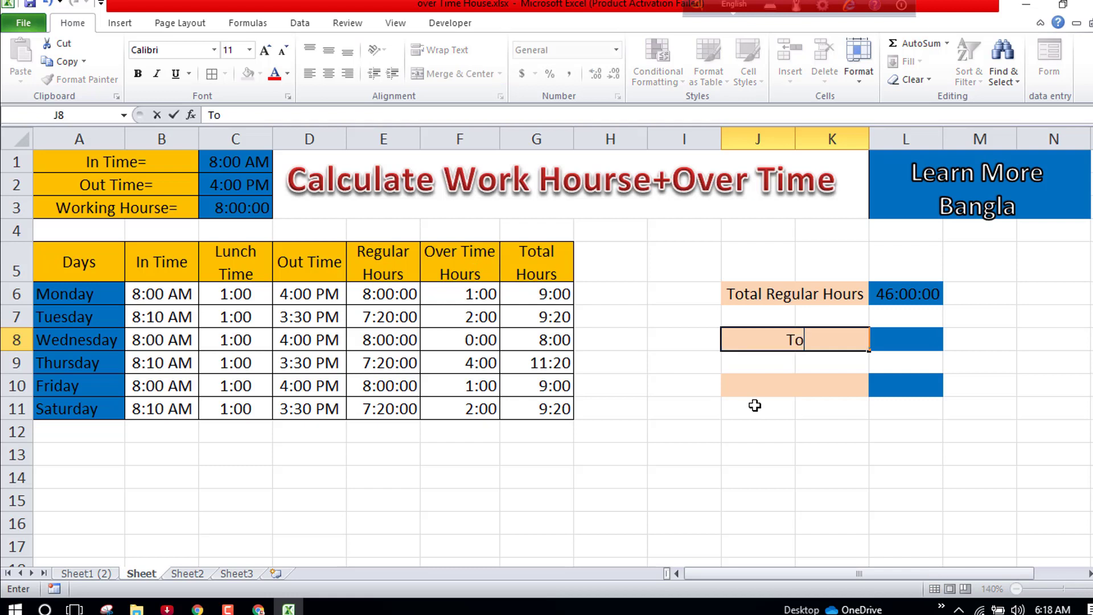
pyautogui.write('tal Ove')
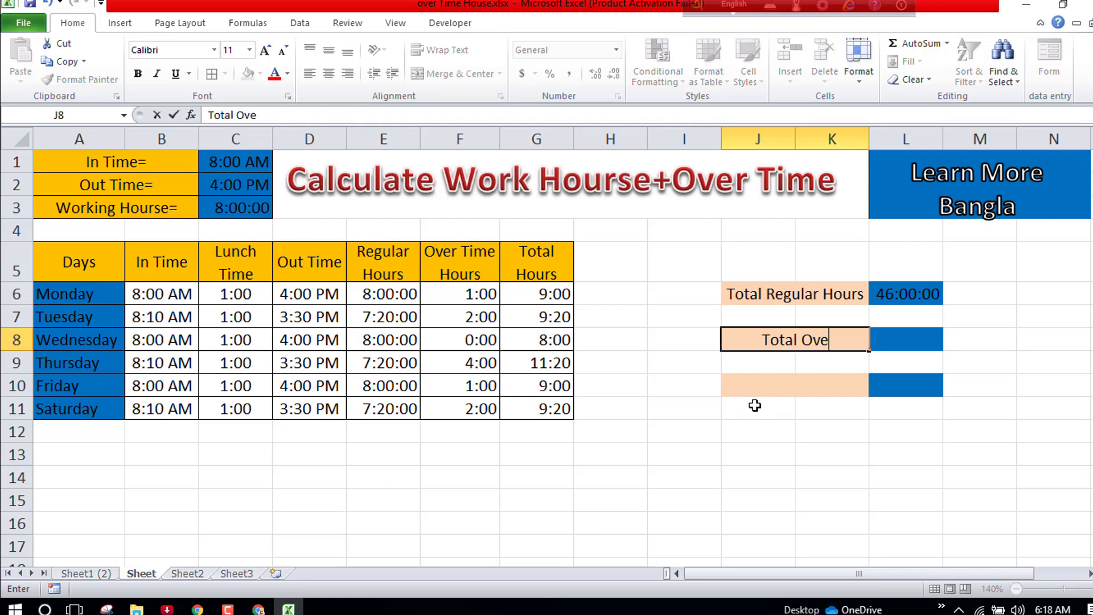
pyautogui.write('r Time')
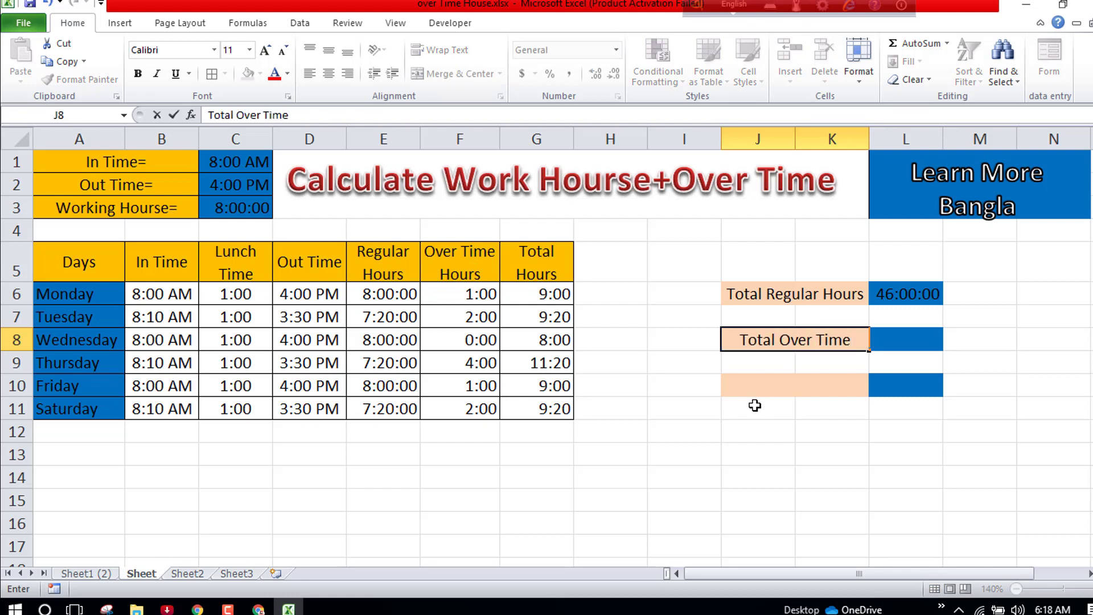
# Put =SUM(F6:F11) in L8 to total the week's overtime, showing 10:00
pyautogui.click(897, 340)
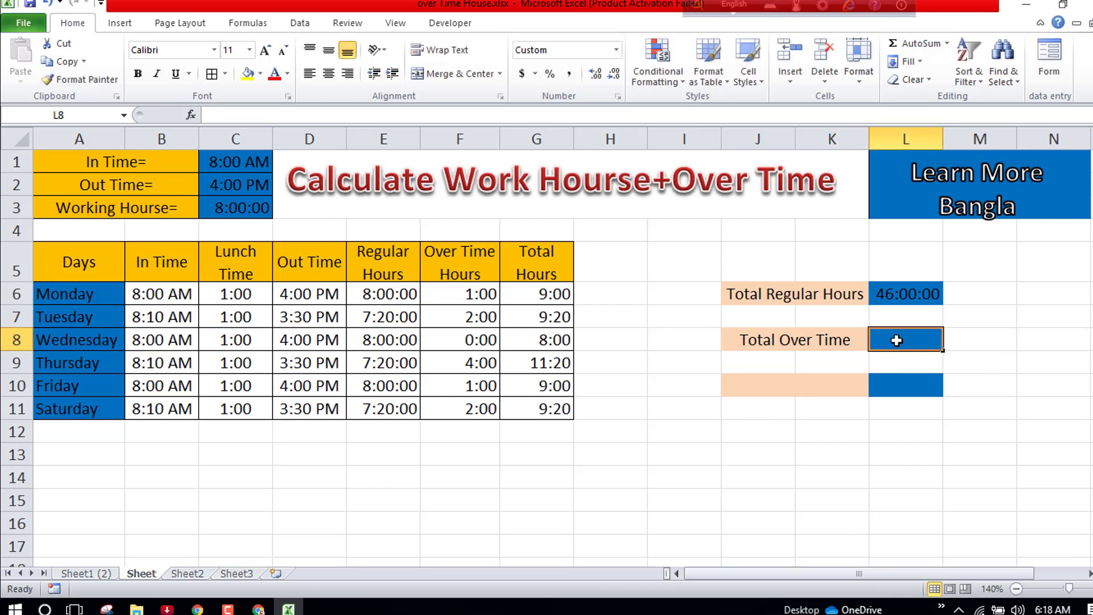
pyautogui.write('=')
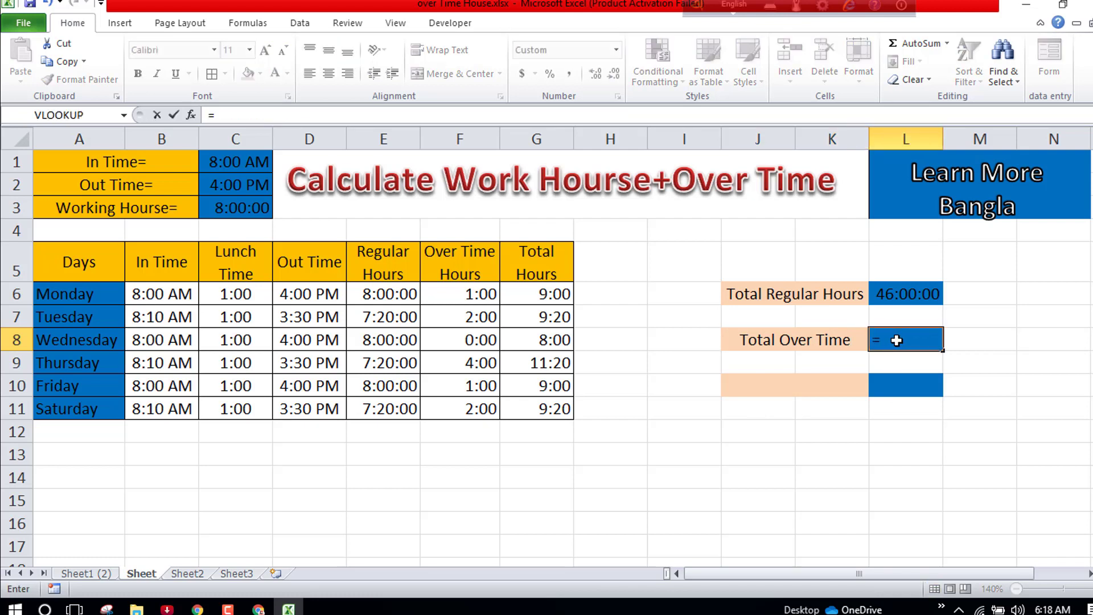
pyautogui.write('sum')
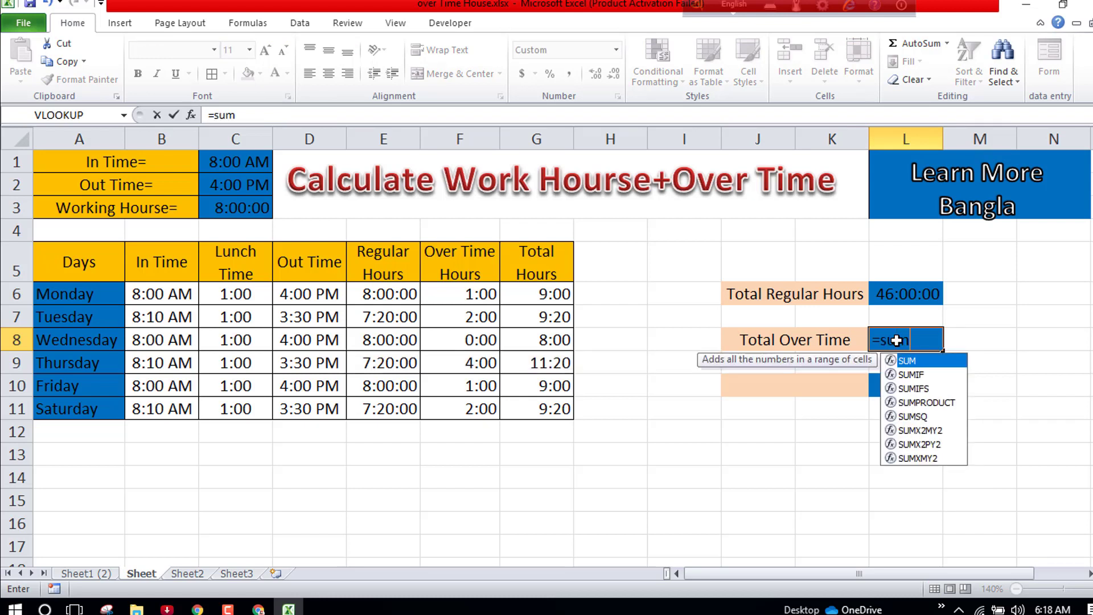
pyautogui.write('(')
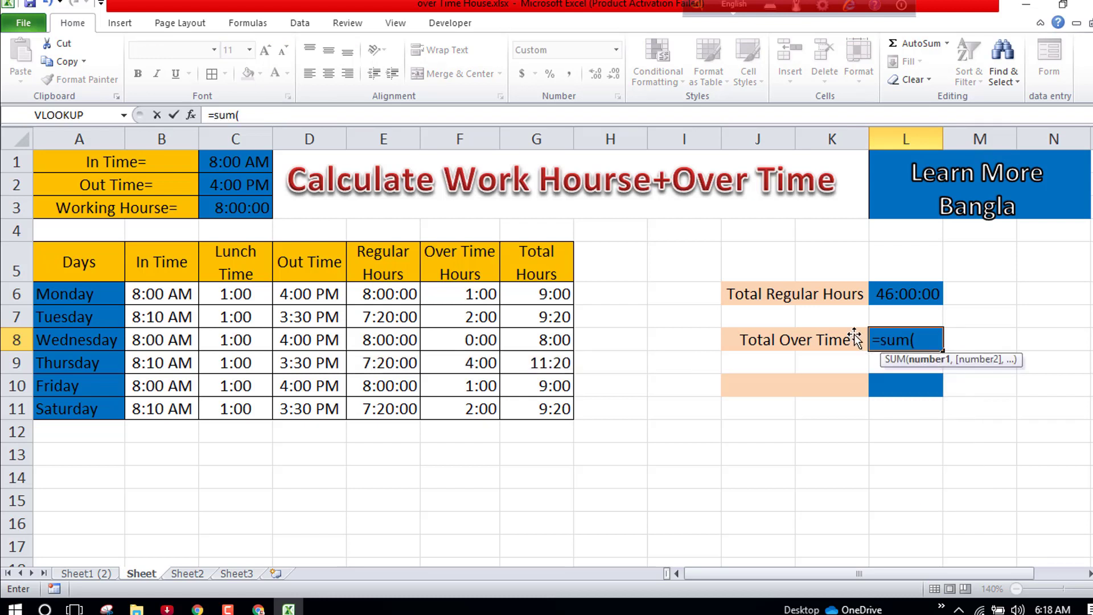
pyautogui.moveTo(464, 296); pyautogui.dragTo(496, 405)
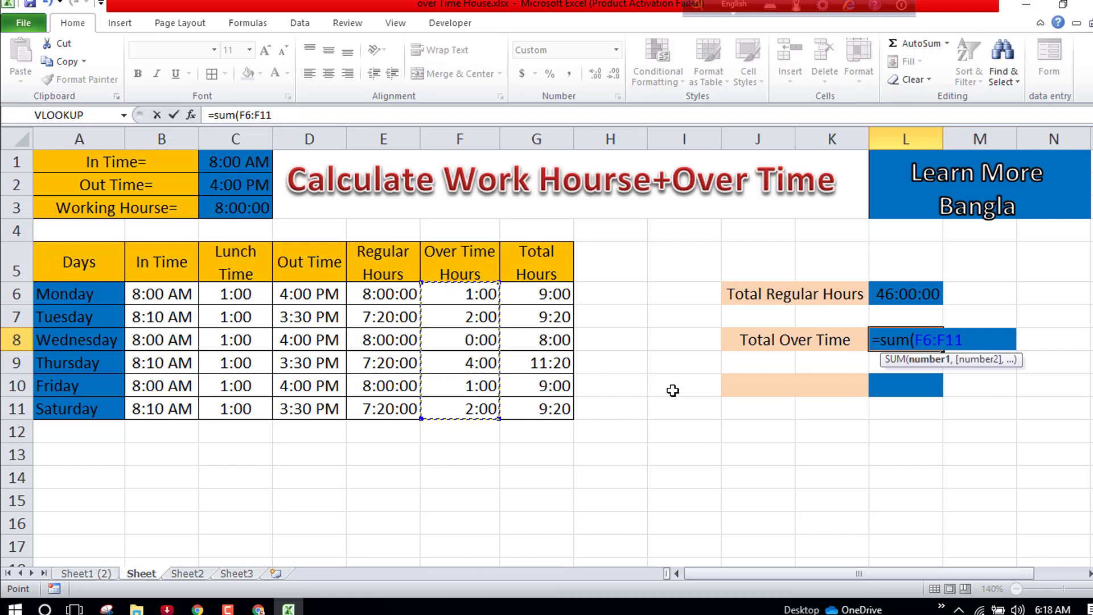
pyautogui.write(')')
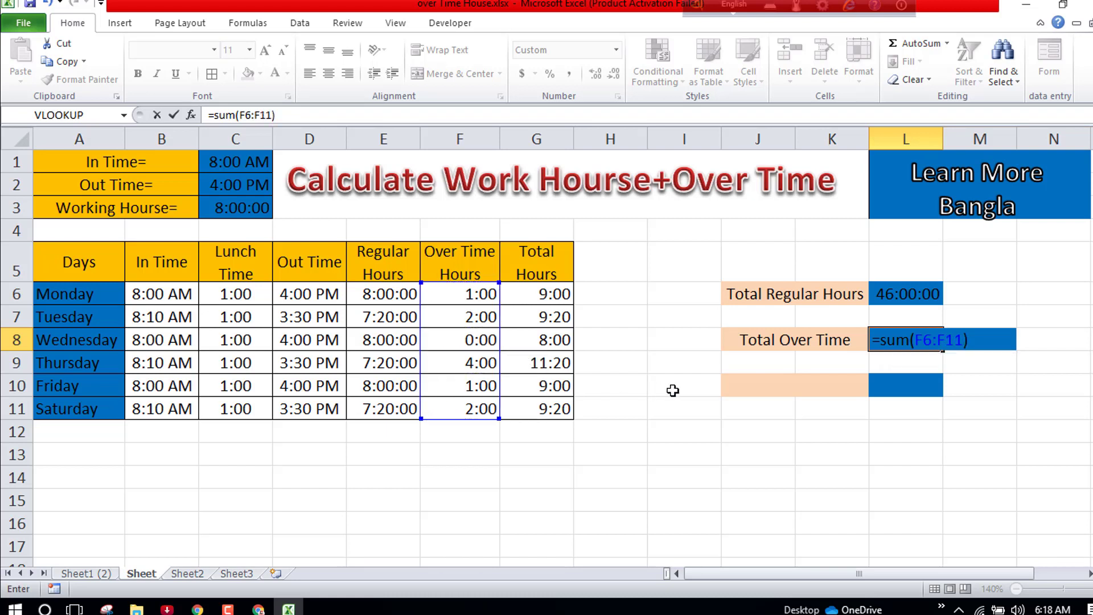
pyautogui.press('Return')
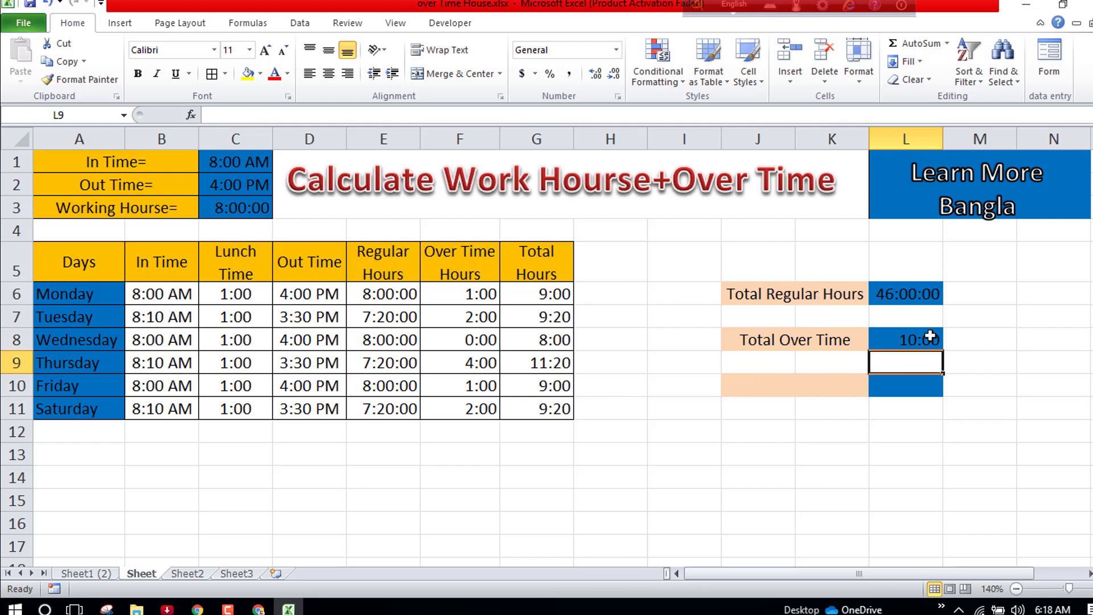
# Enter the label 'Total Hourse' in merged cell J10, correcting typos along the way
pyautogui.click(909, 387)
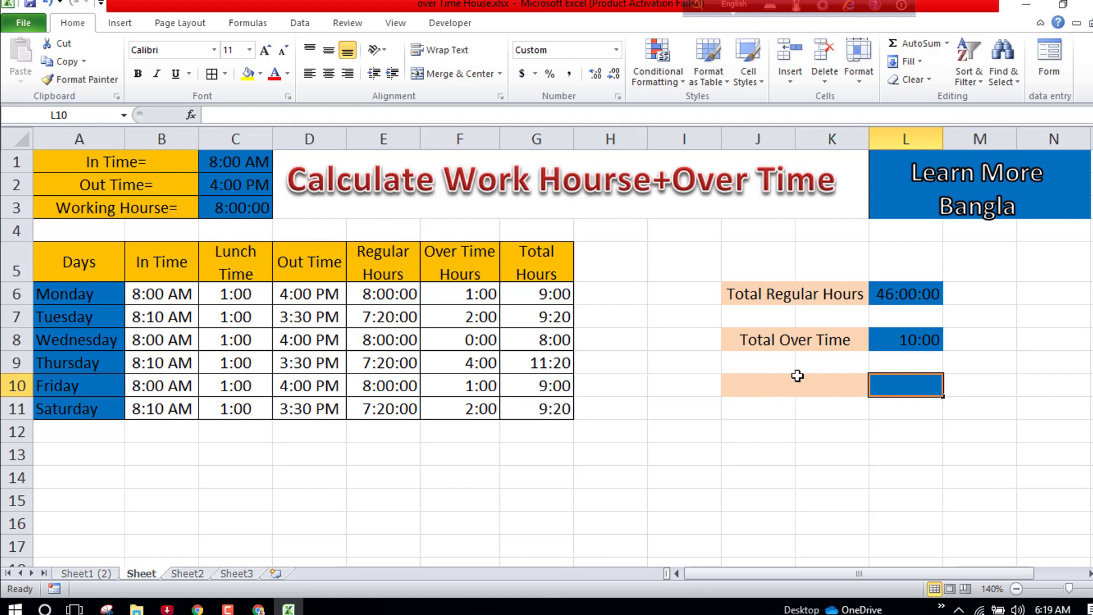
pyautogui.click(776, 385)
pyautogui.write('To')
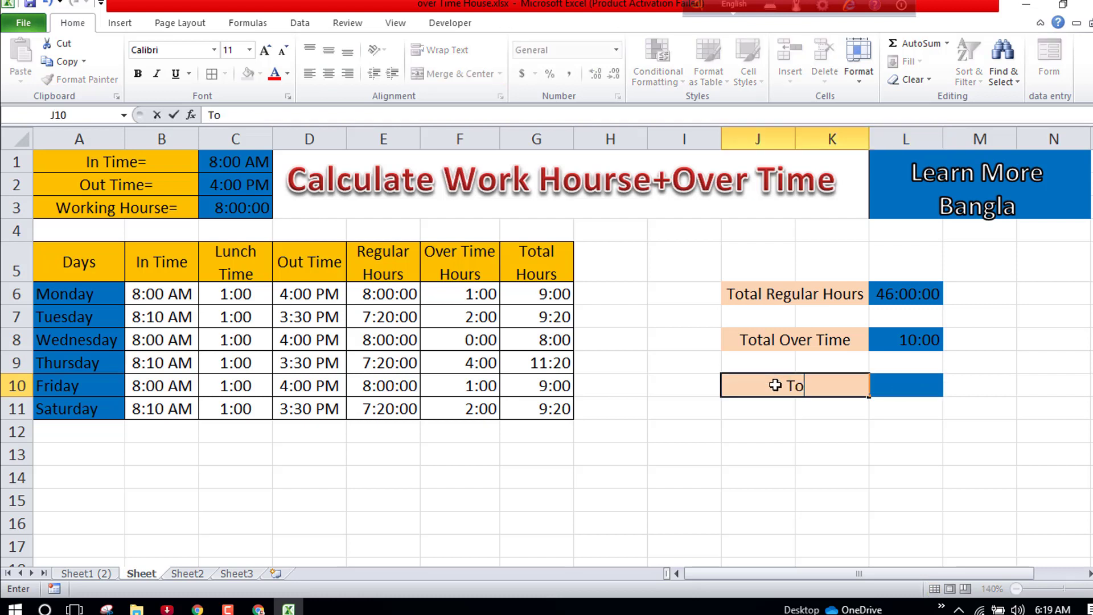
pyautogui.write('tal Re')
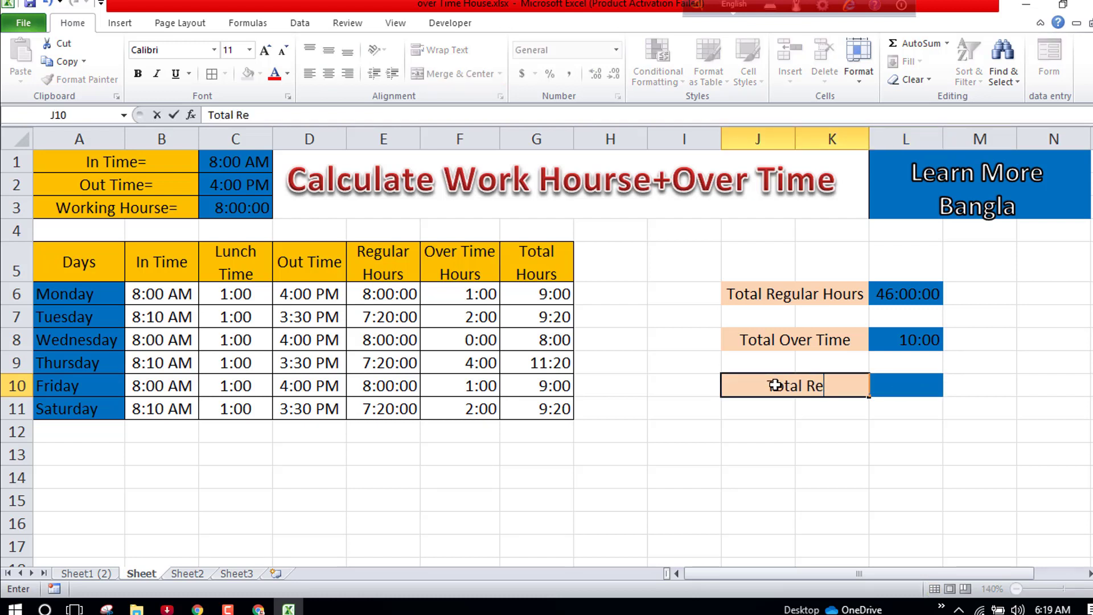
pyautogui.press('BackSpace')
pyautogui.press('BackSpace')
pyautogui.write('H')
pyautogui.write('ous')
pyautogui.press('BackSpace')
pyautogui.write('rs')
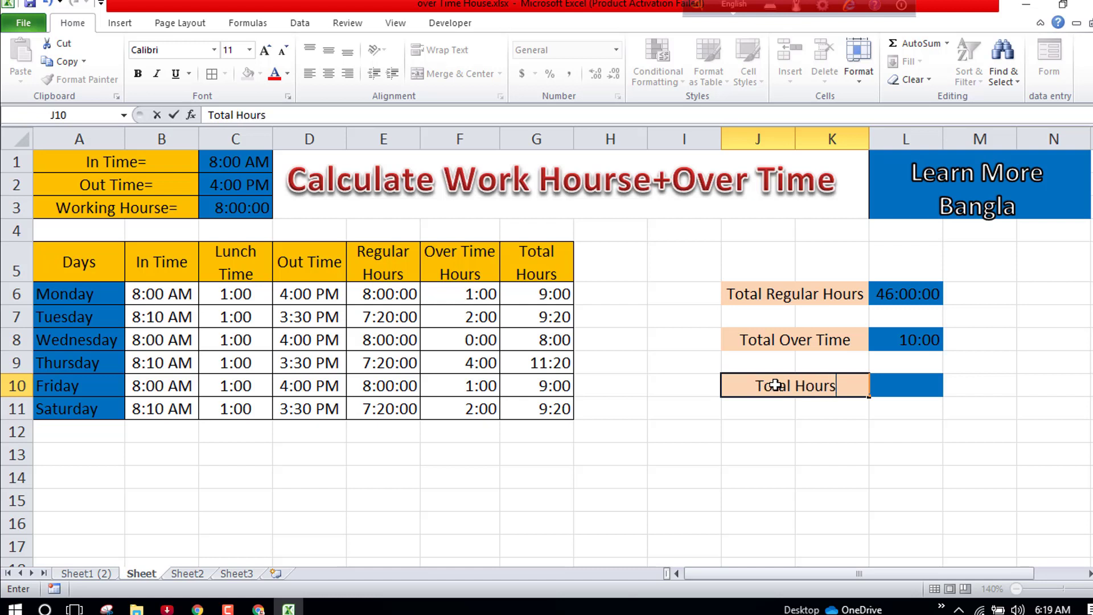
pyautogui.write('e')
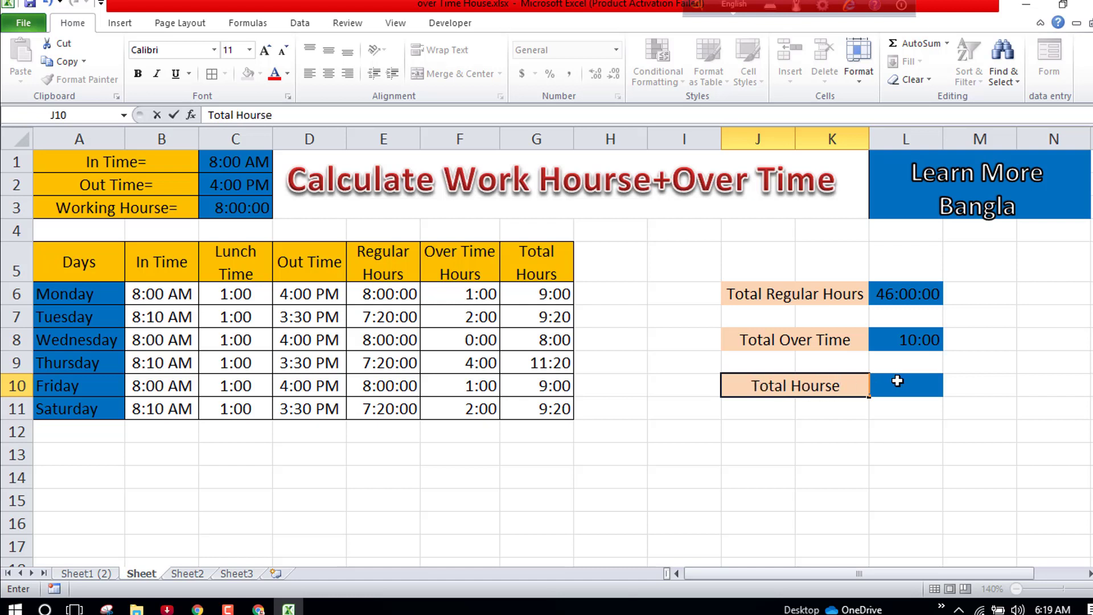
pyautogui.click(897, 382)
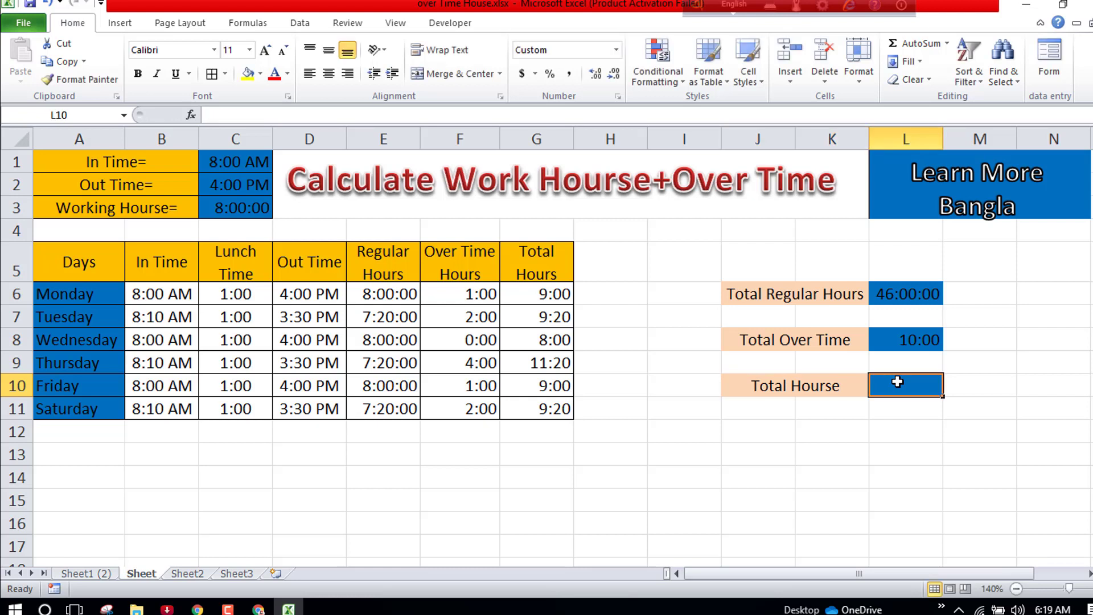
# Put =SUM(G6:G11) in L10 to total the week's hours, showing 56:00:00
pyautogui.write('=')
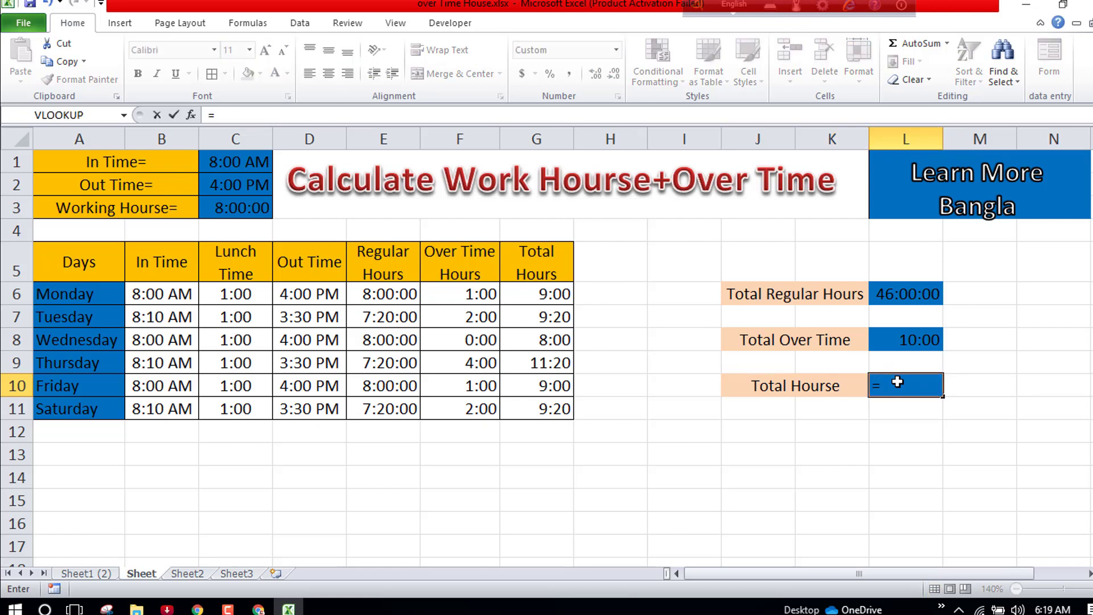
pyautogui.write('sum')
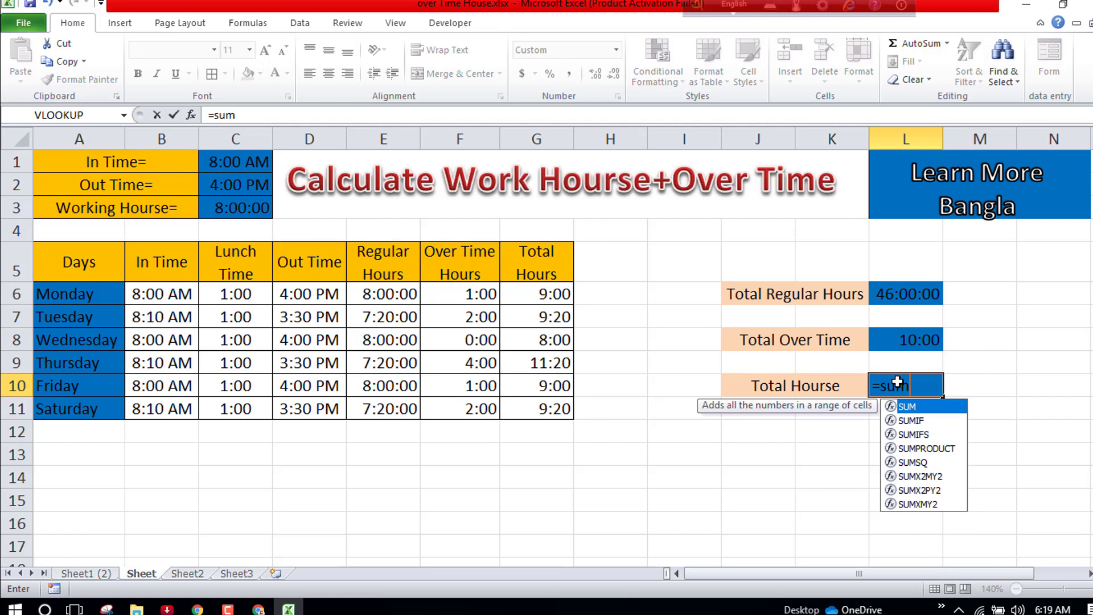
pyautogui.write('(')
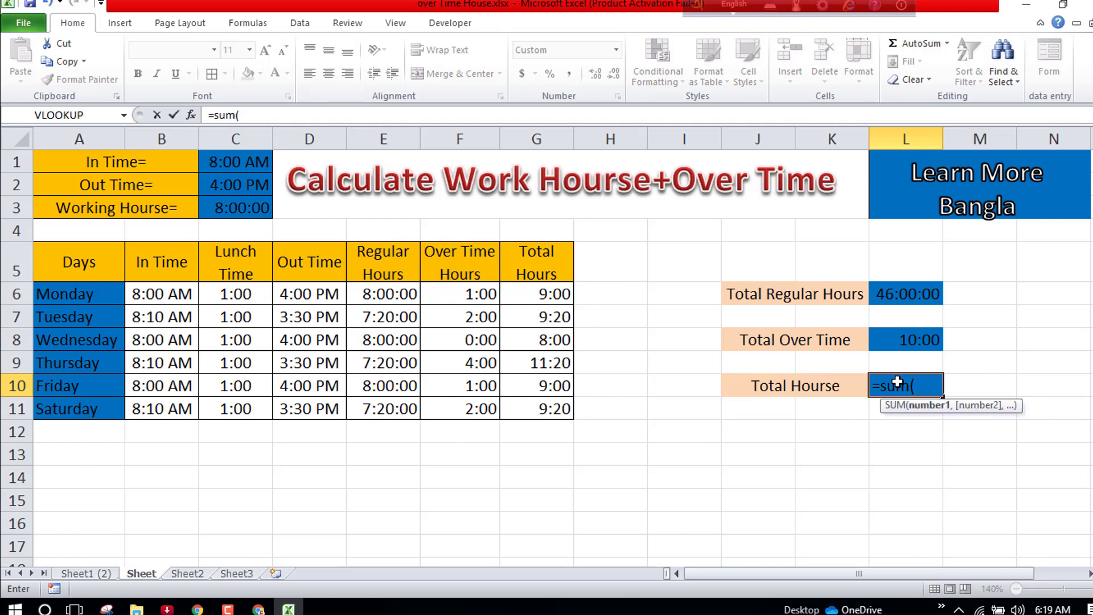
pyautogui.click(552, 296)
pyautogui.moveTo(552, 296); pyautogui.dragTo(564, 409)
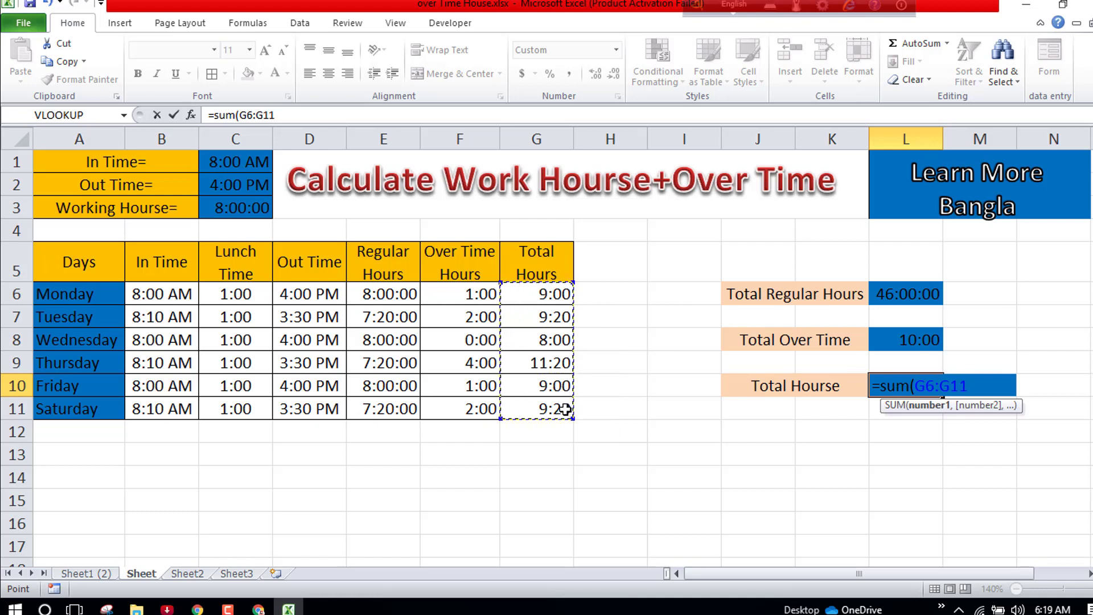
pyautogui.write(')')
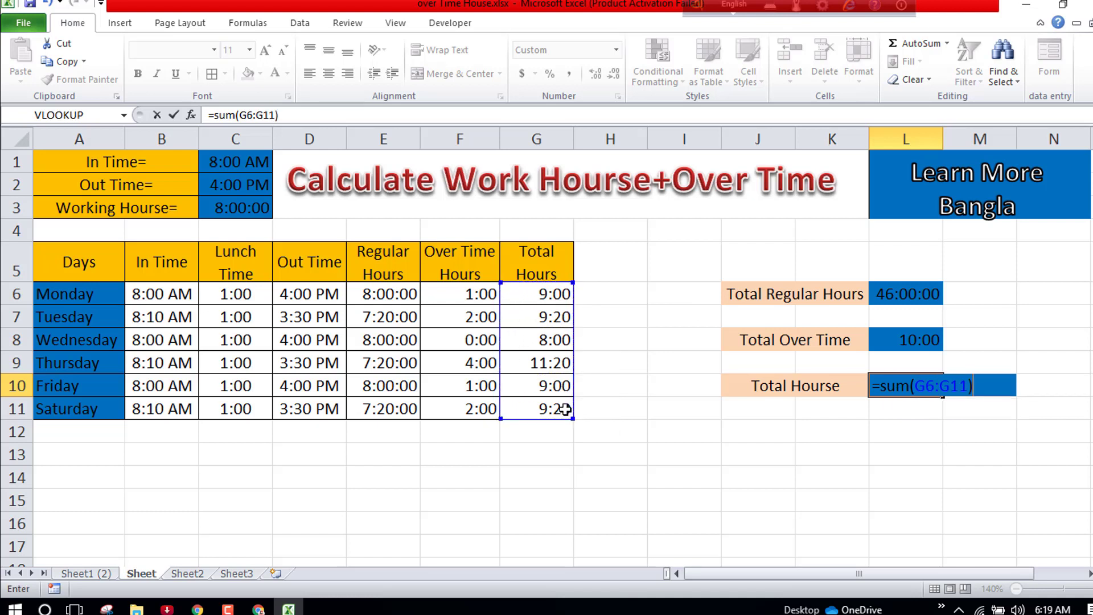
pyautogui.press('Return')
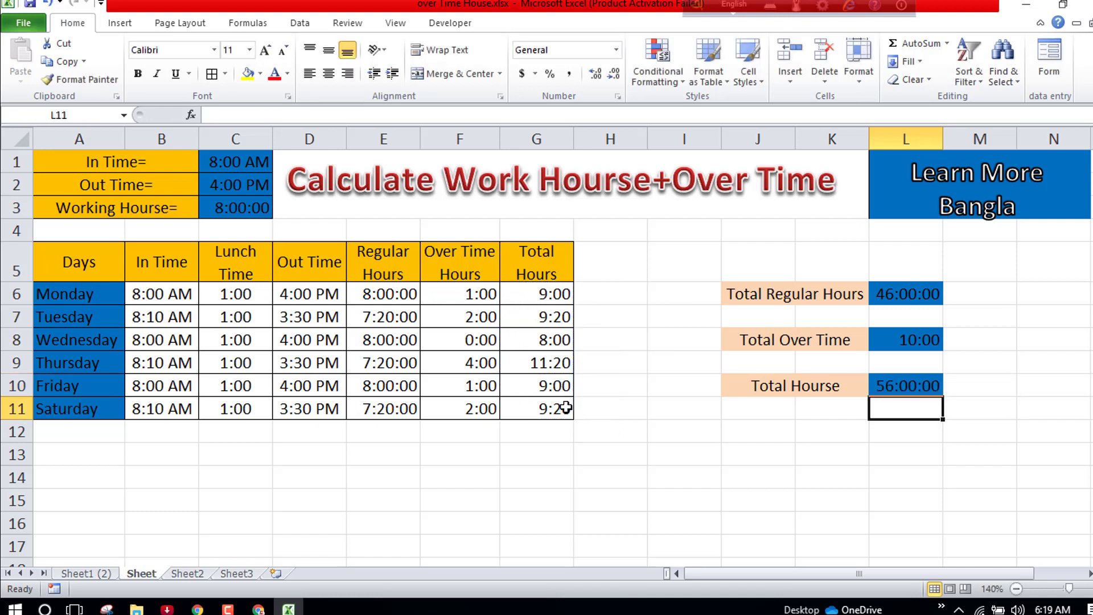